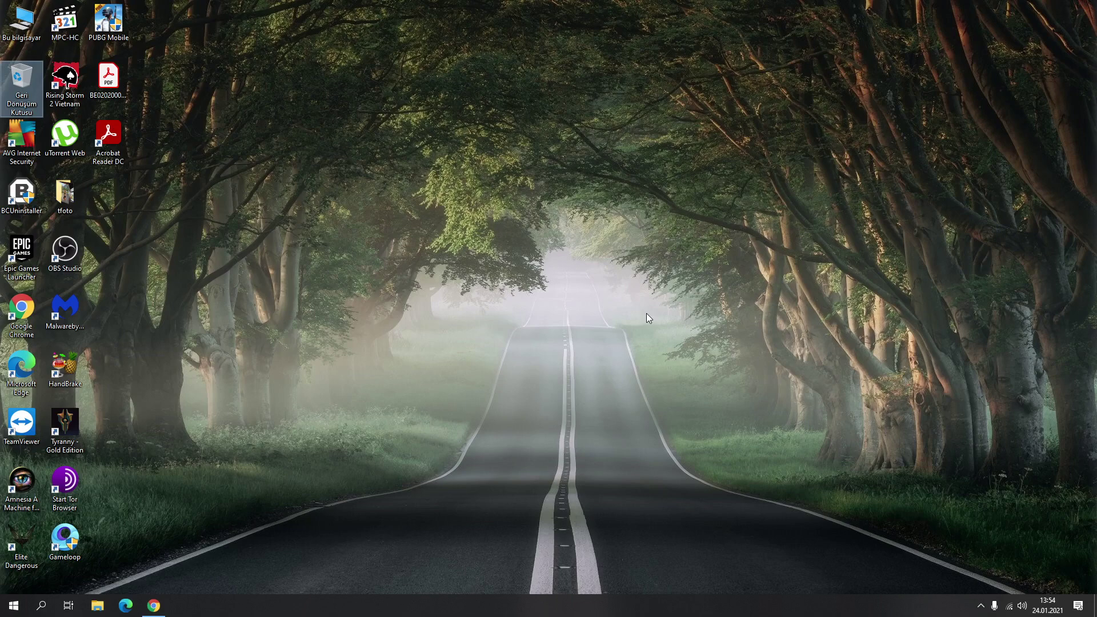
View the computer's basic system information to check the processor model, and close the System window.
right_click(15, 18)
click(47, 150)
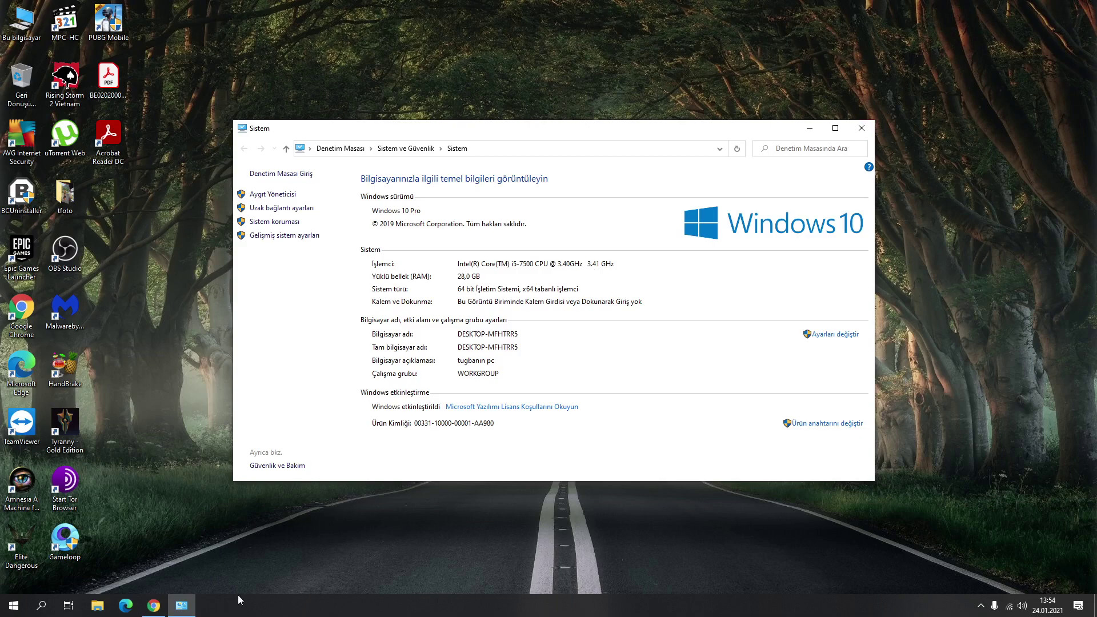
click(859, 129)
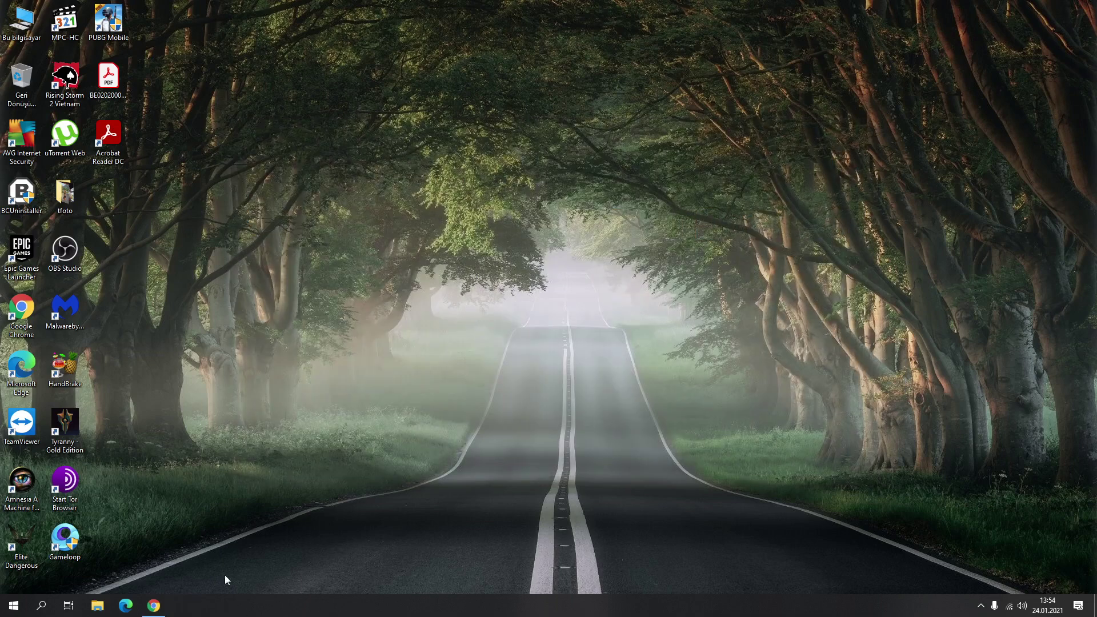
Search Google in Chrome for "intel i5 7500" and open Intel's ark.intel.com page for that processor.
click(153, 605)
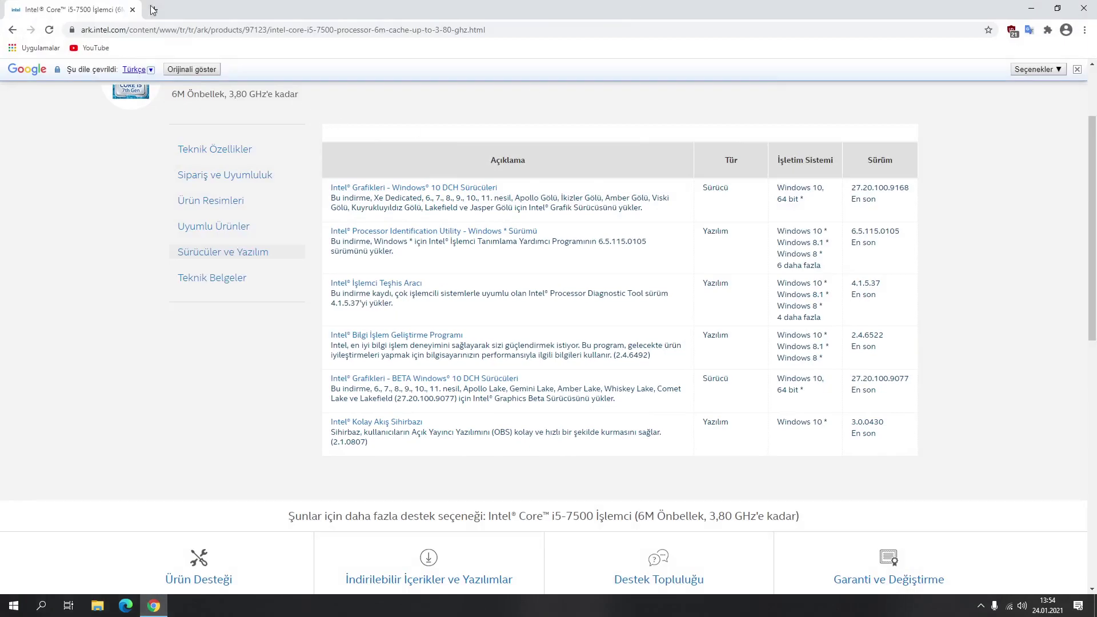
click(153, 10)
click(132, 10)
click(430, 237)
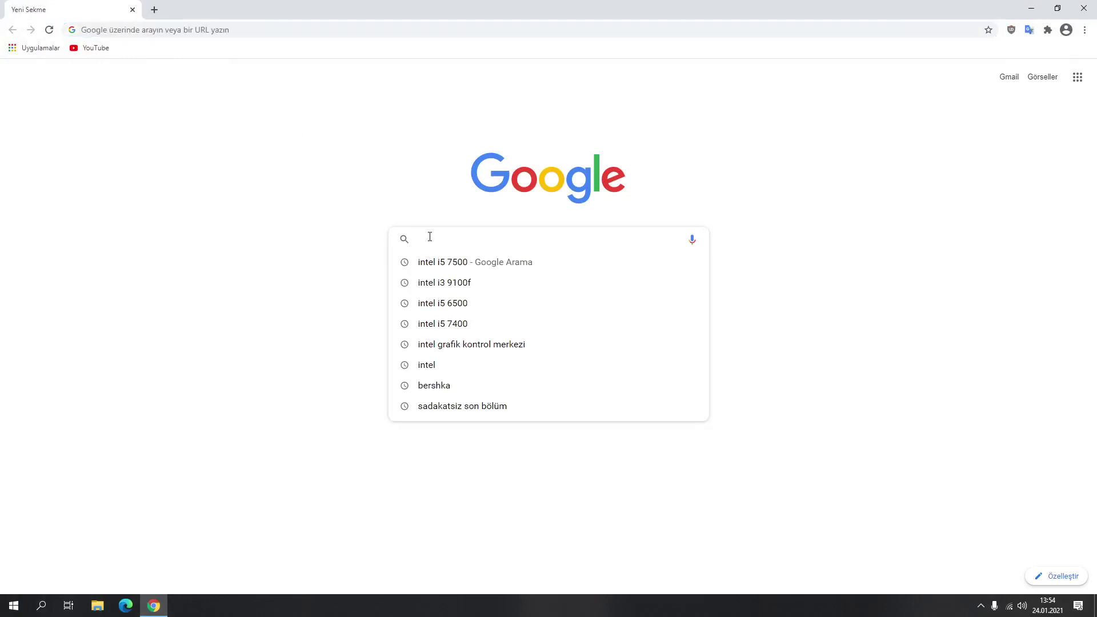
key(Down)
key(Return)
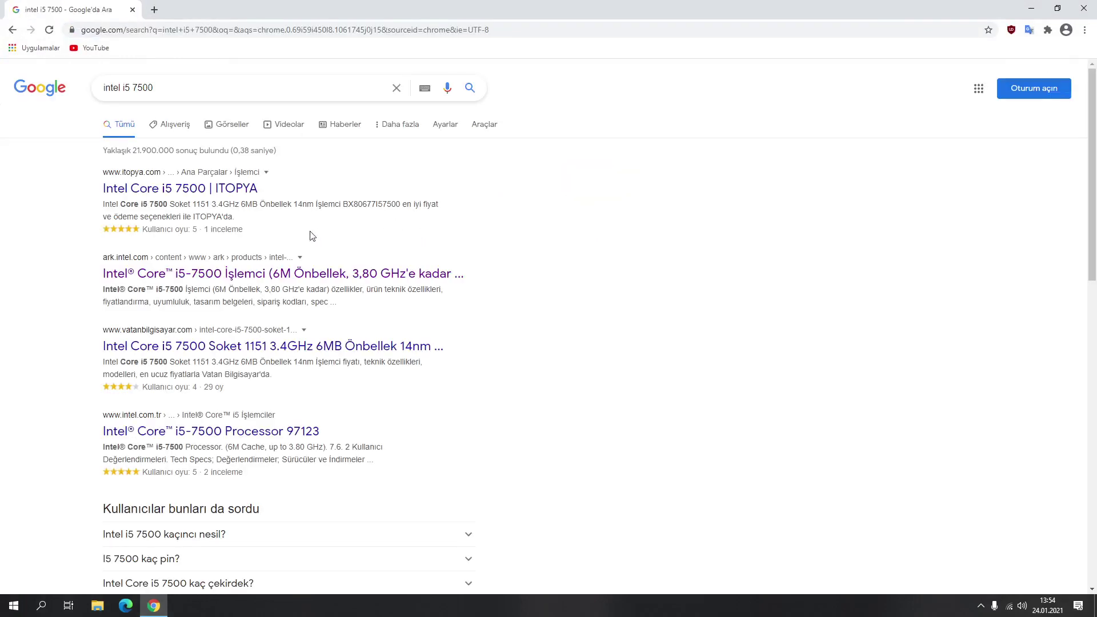
click(271, 275)
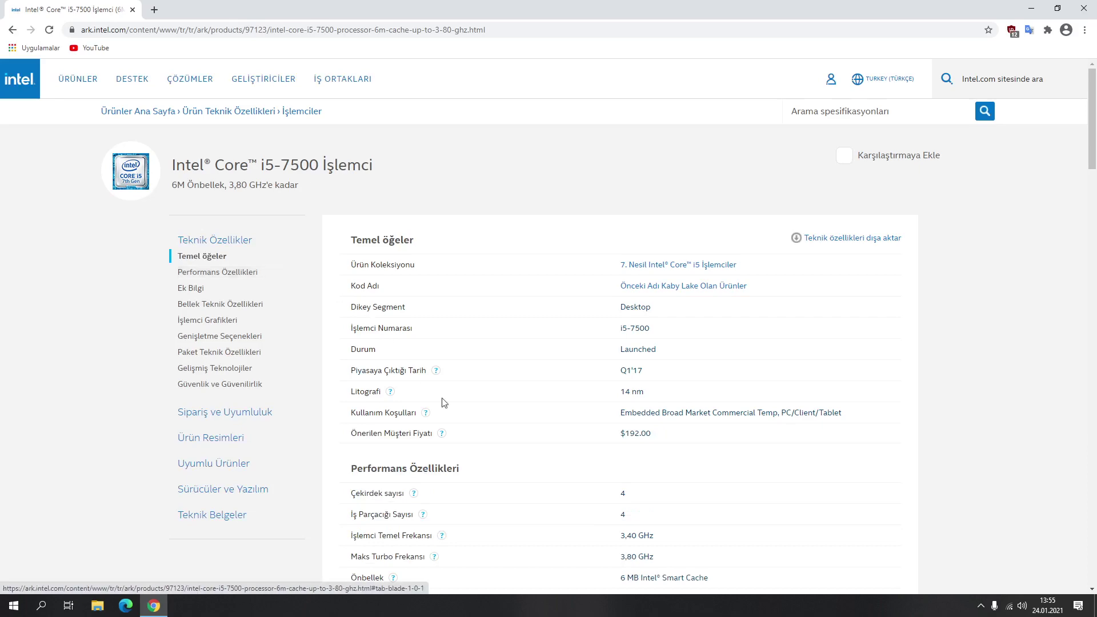
Examine the i5-7500's processor graphics specifications and its drivers and software list, and close the browser.
scroll(462, 423, down, 3)
scroll(463, 422, down, 7)
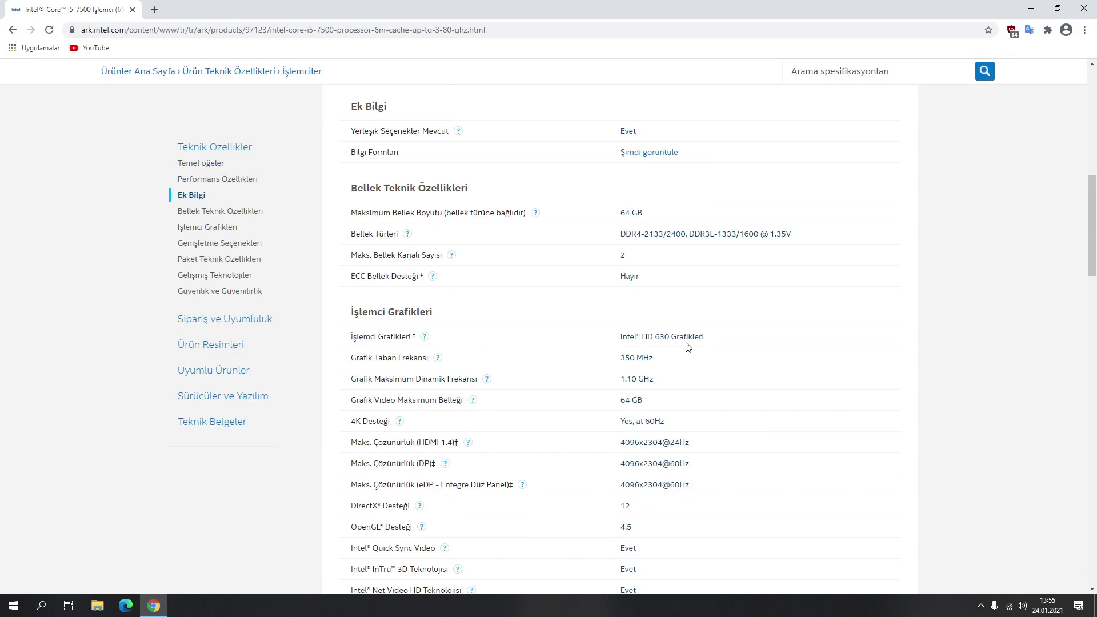
scroll(588, 387, up, 2)
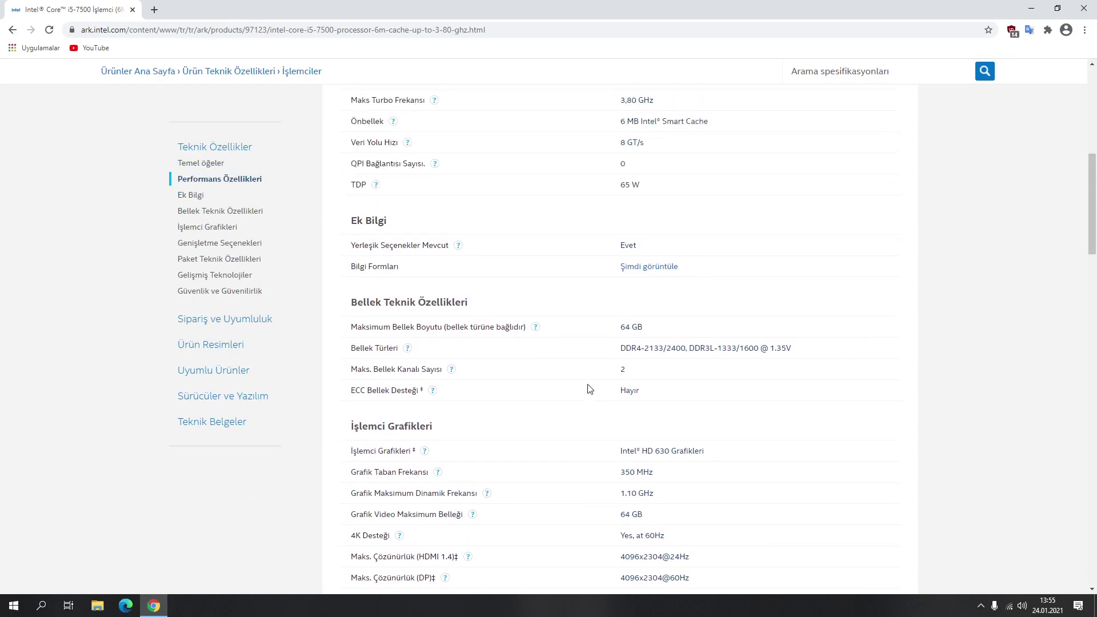
scroll(588, 387, down, 2)
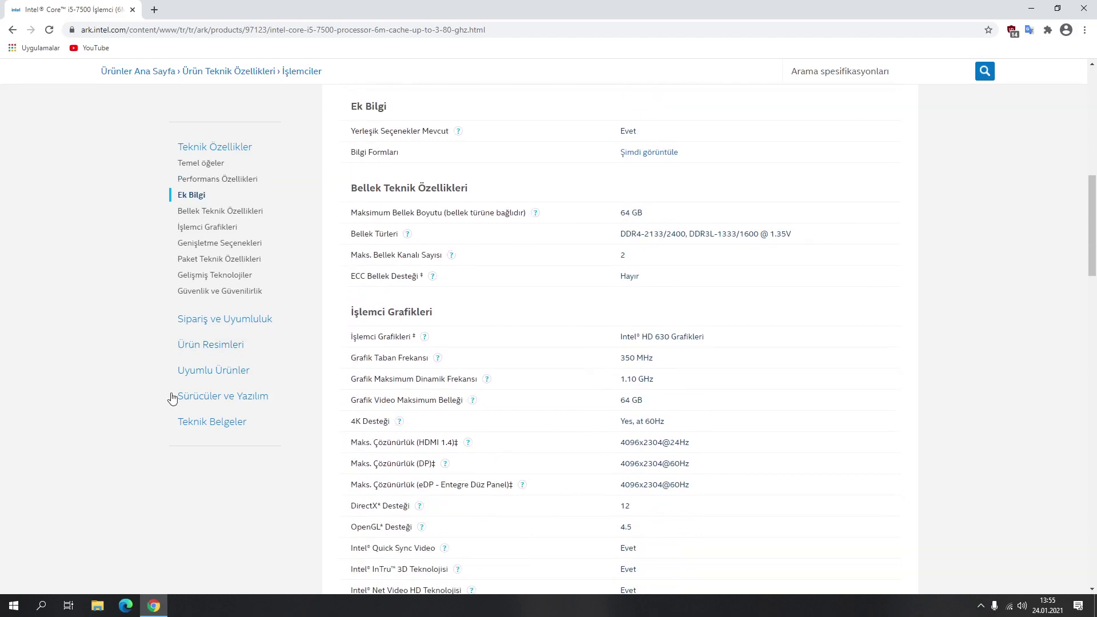
click(207, 403)
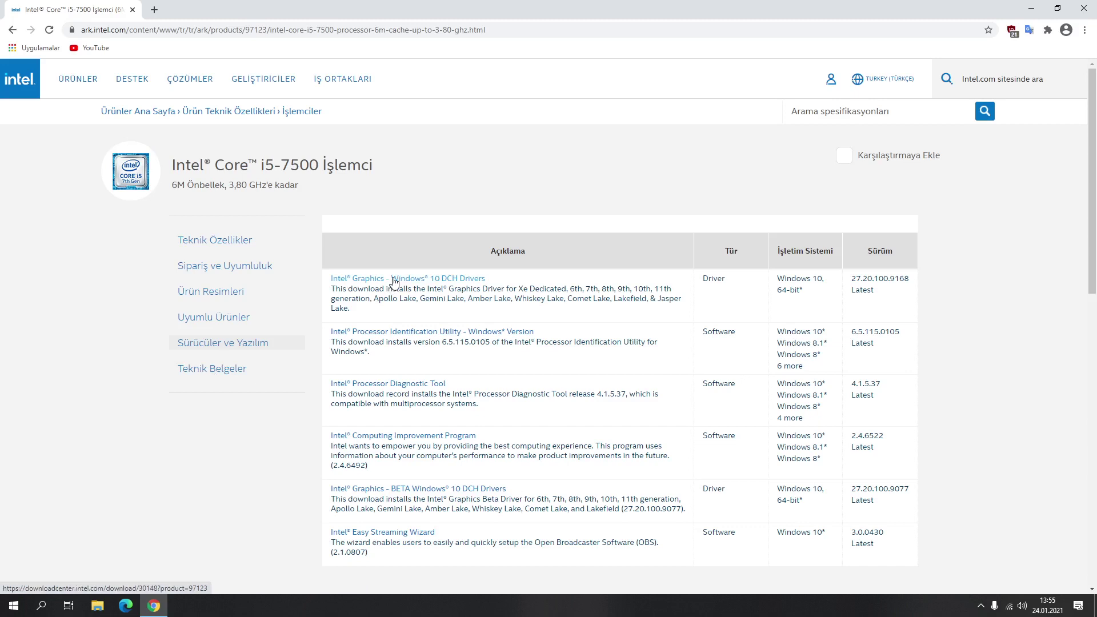
click(1083, 8)
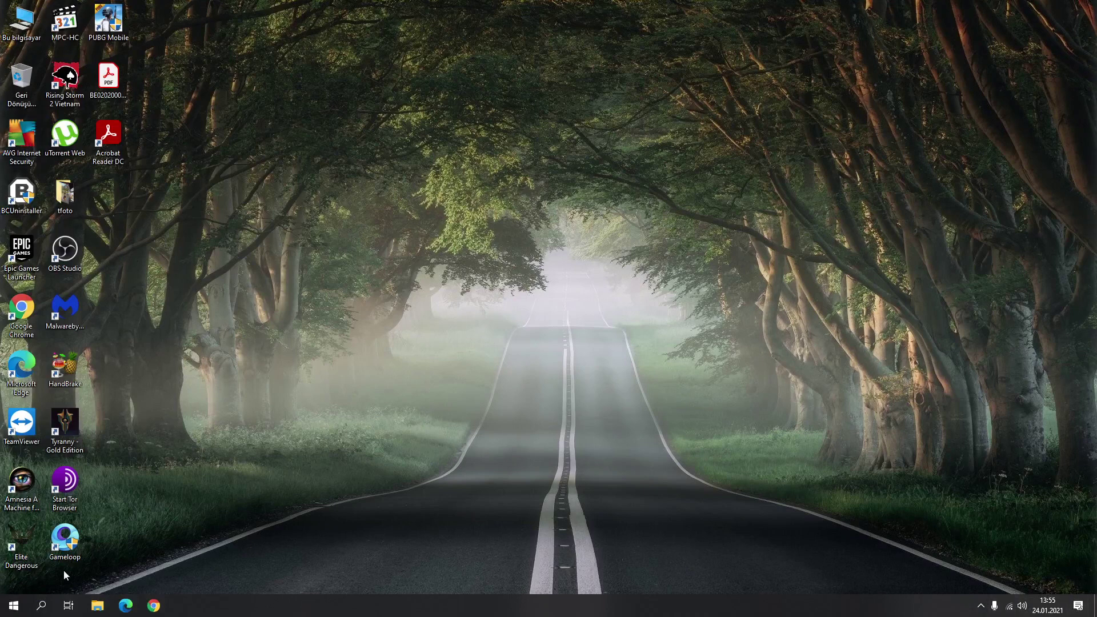
Locate Intel Grafikleri Kontrol Merkezi among the installed apps and as a pinned tile, and check its app options.
click(13, 605)
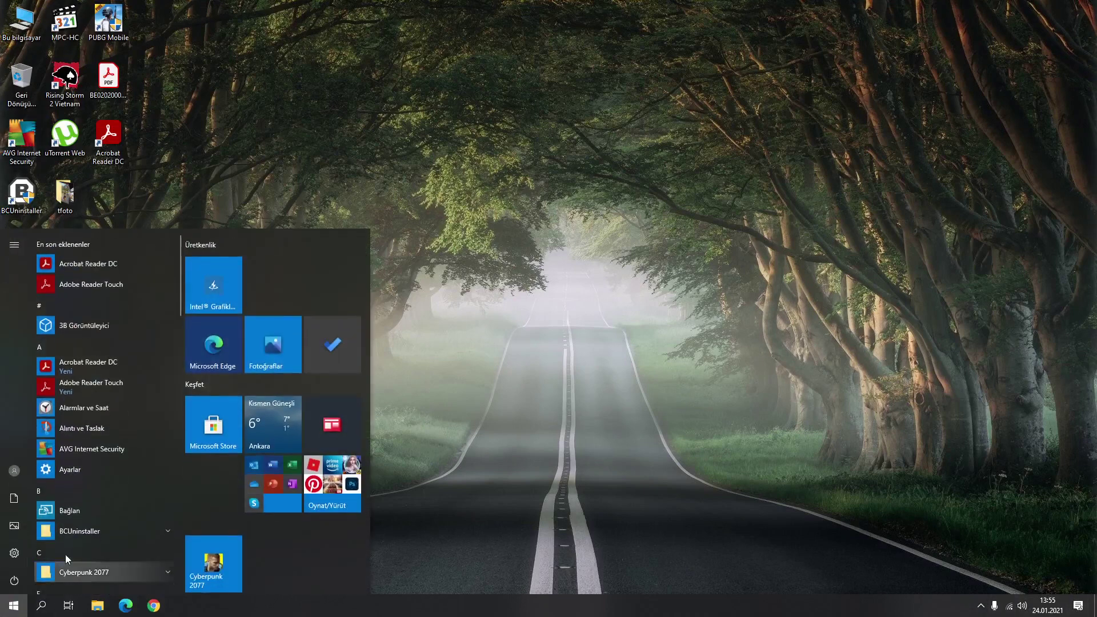
scroll(65, 548, down, 10)
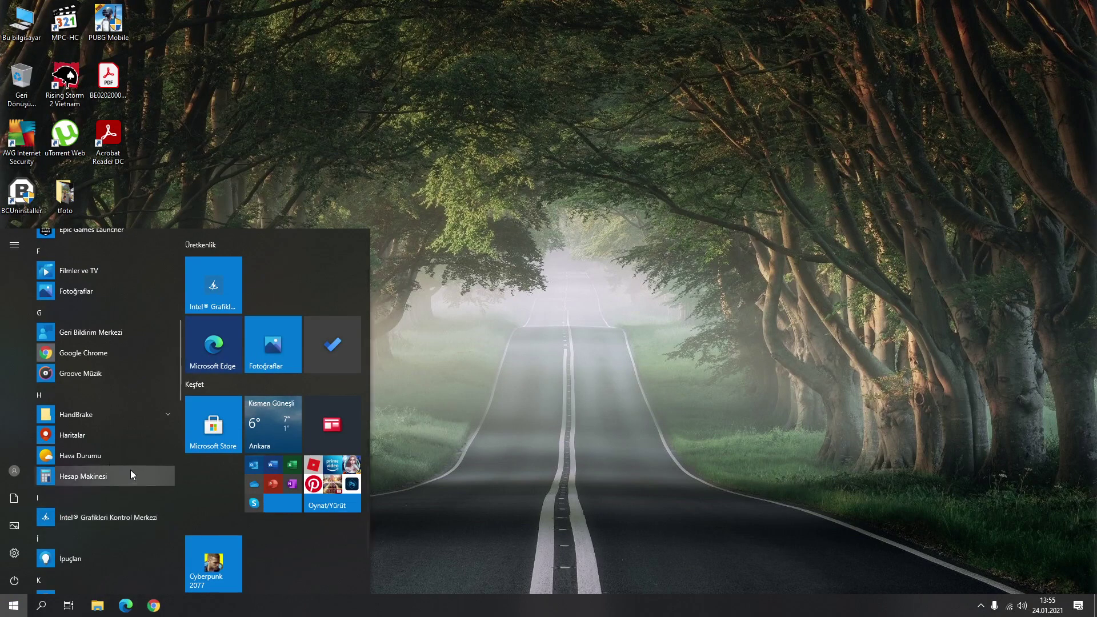
right_click(74, 519)
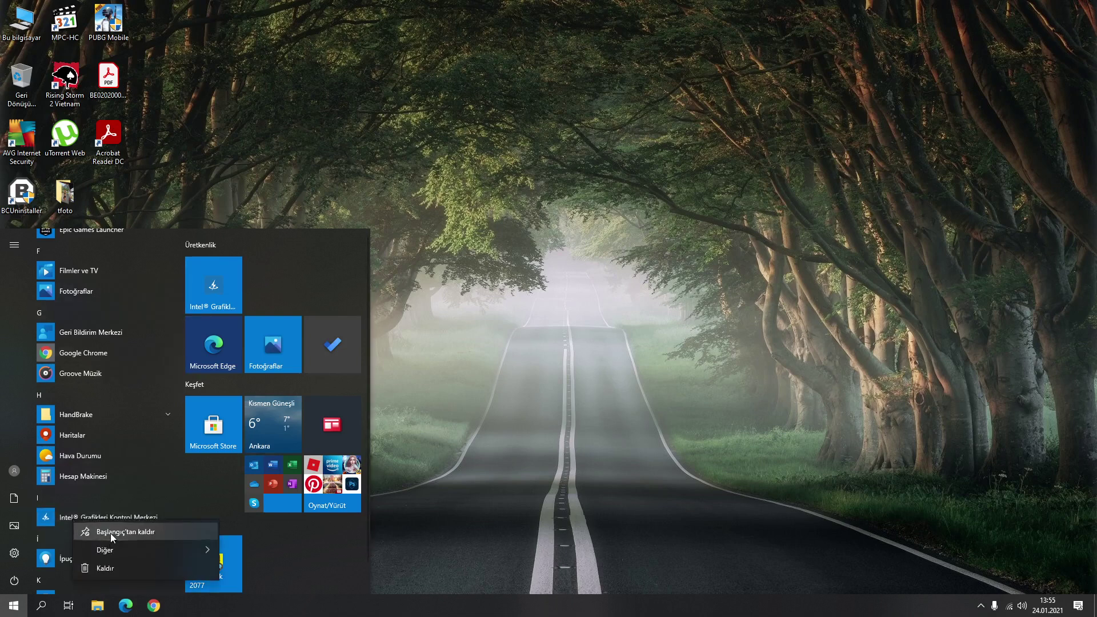
click(423, 355)
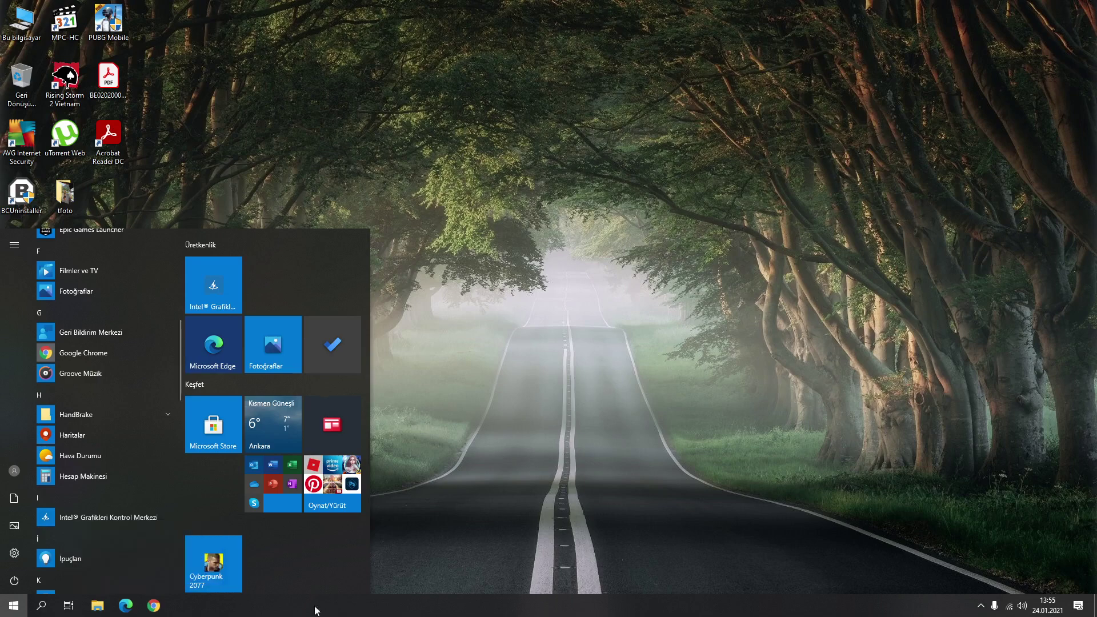
click(386, 362)
click(13, 607)
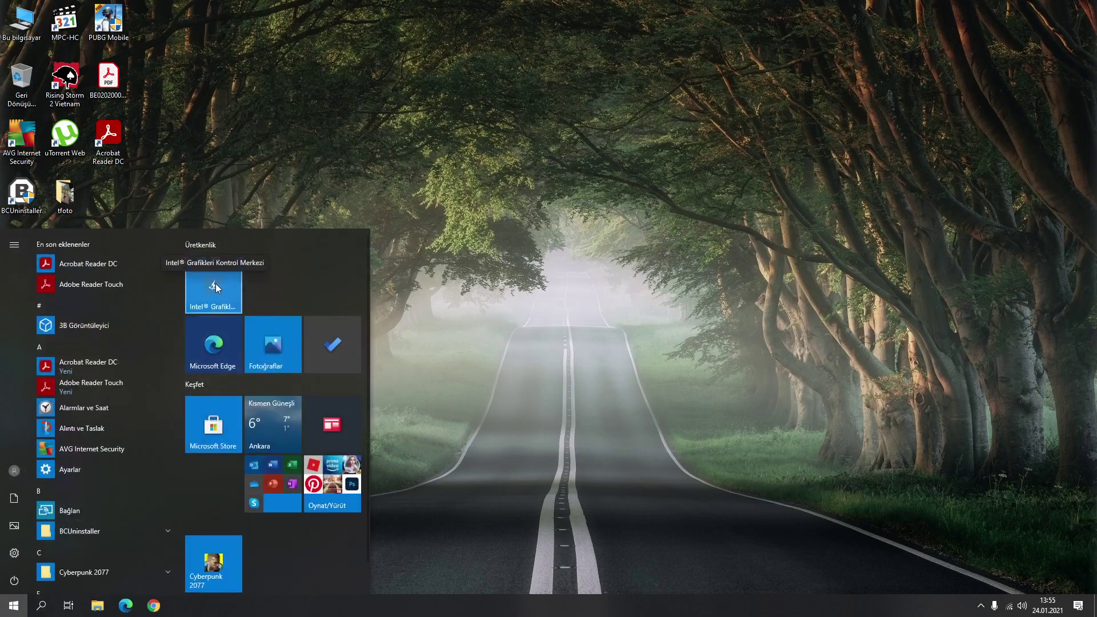
click(501, 318)
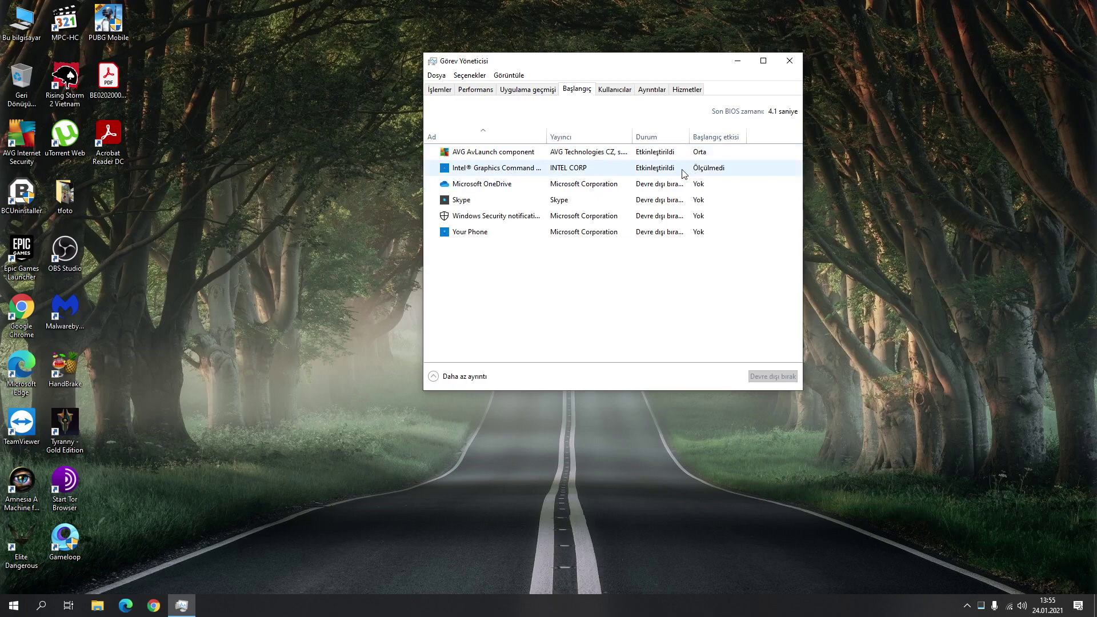
Disable the Intel Graphics Command Center startup entry and close Task Manager.
click(683, 172)
right_click(683, 172)
click(698, 174)
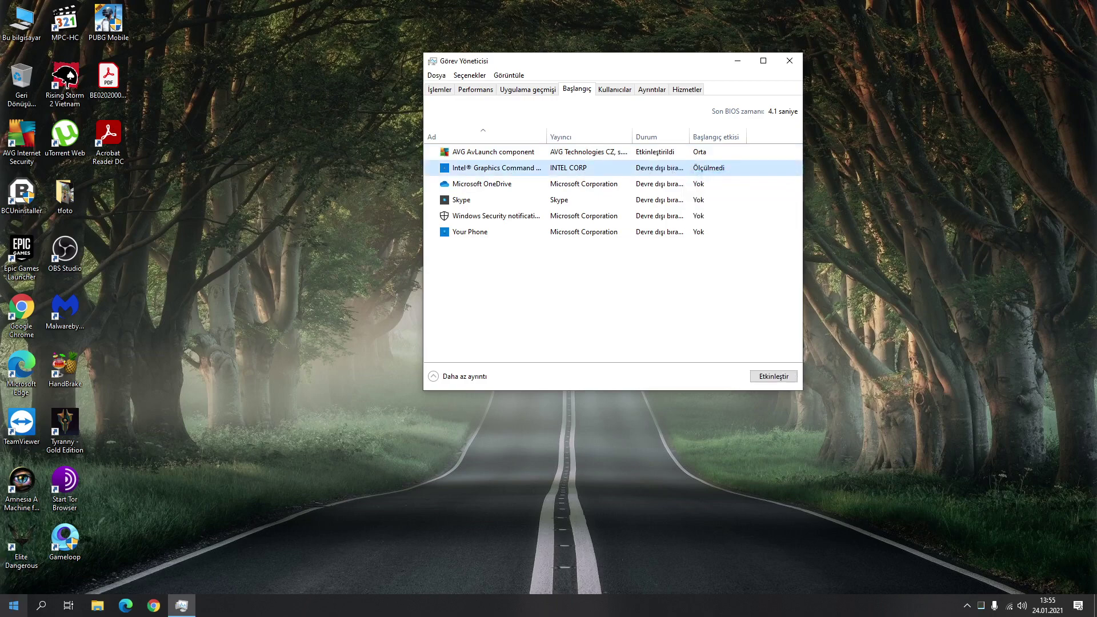
click(14, 605)
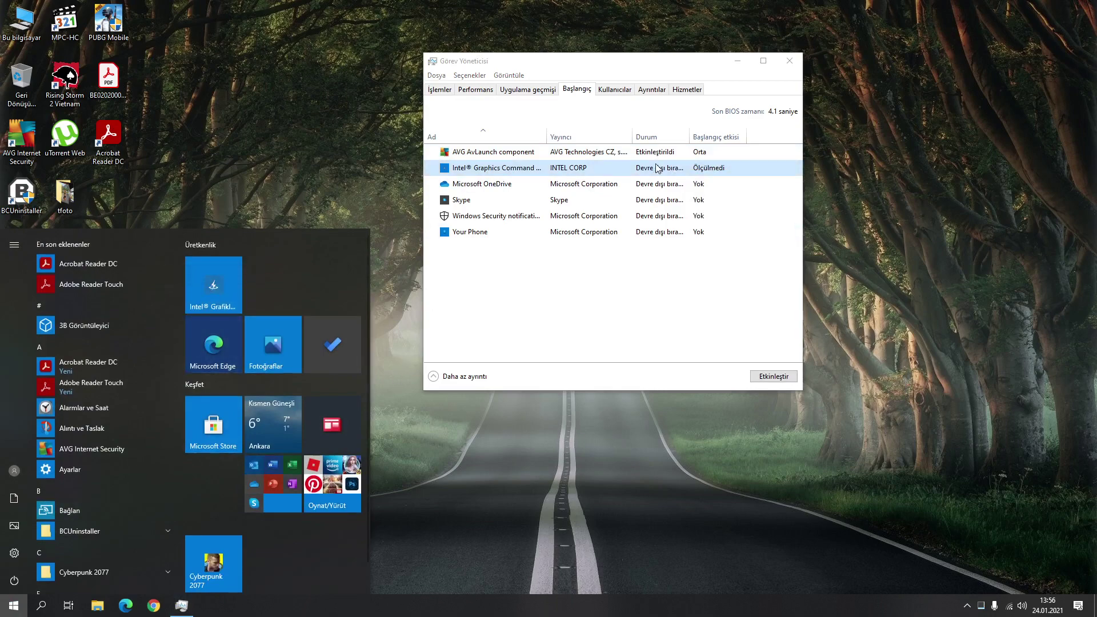
click(789, 61)
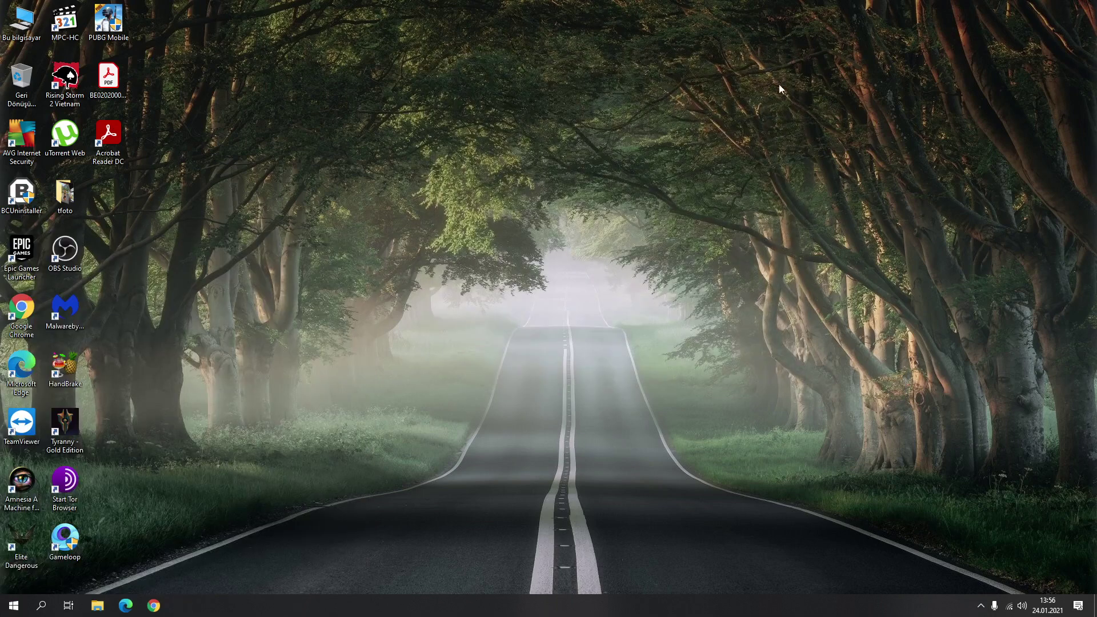
Open the Intel graphics control app through its background notification icon.
click(981, 606)
right_click(969, 583)
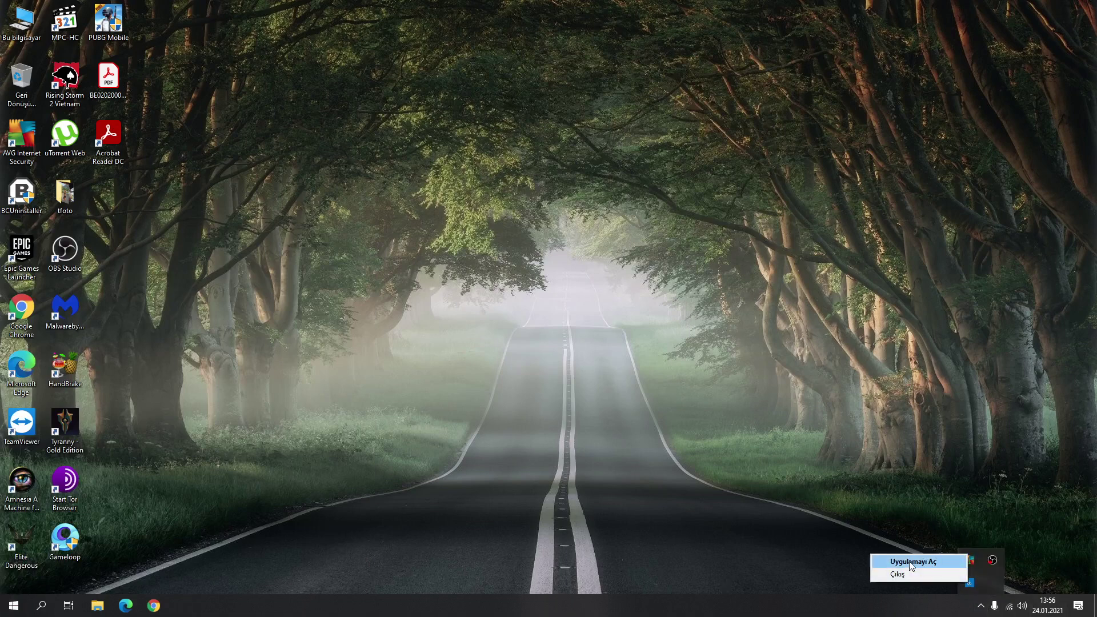
click(912, 562)
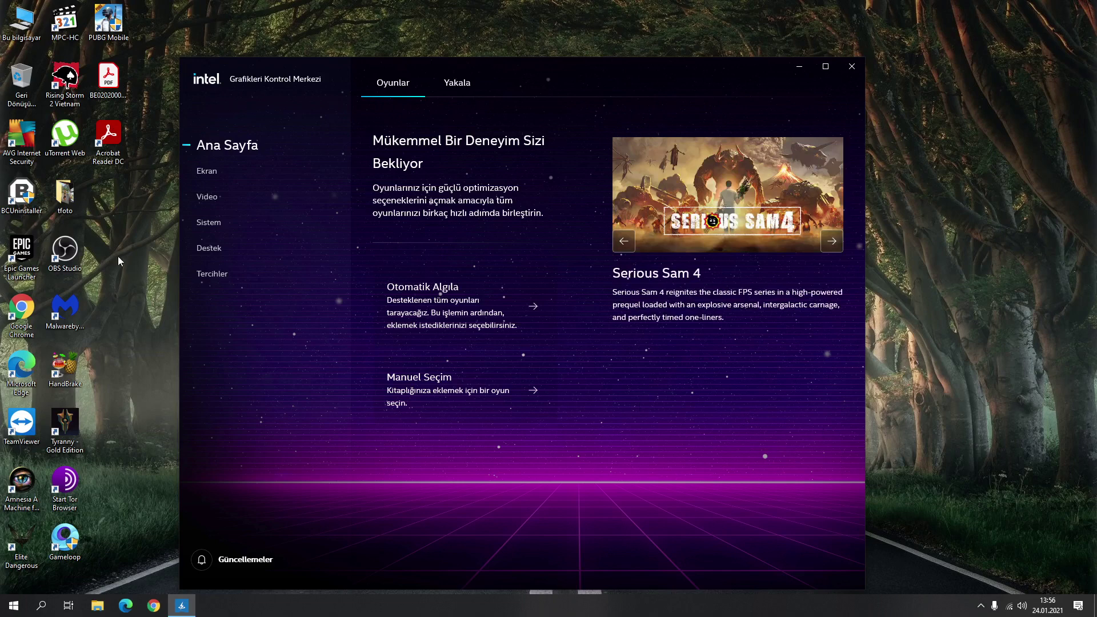
Open the capture settings and review the resolution and file format choices, selecting 720p as the resolution.
click(440, 81)
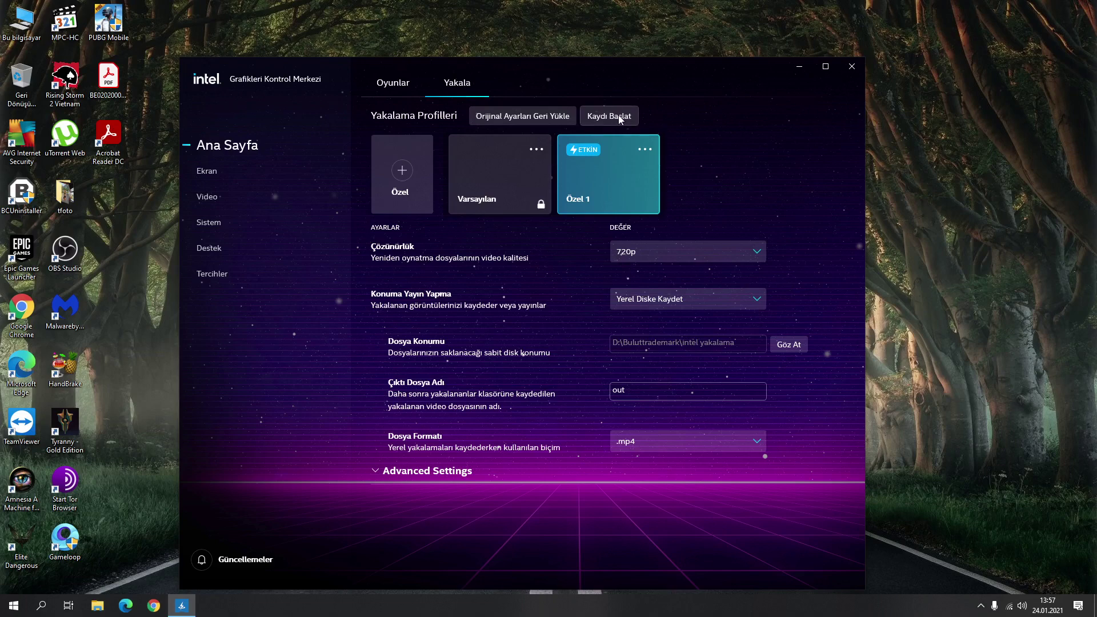
click(632, 252)
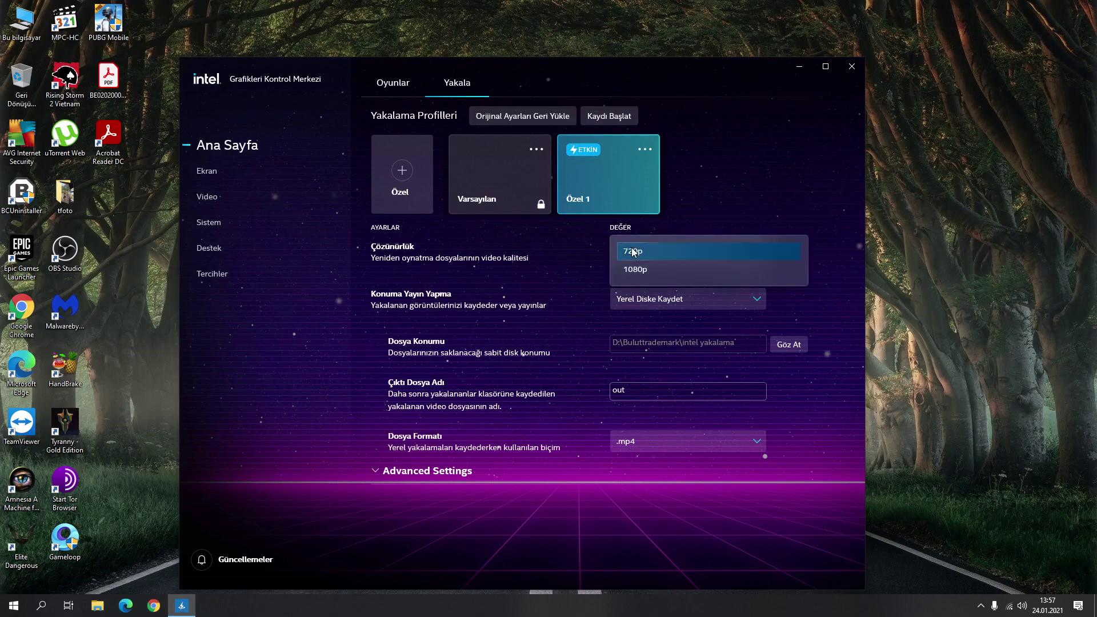
click(633, 252)
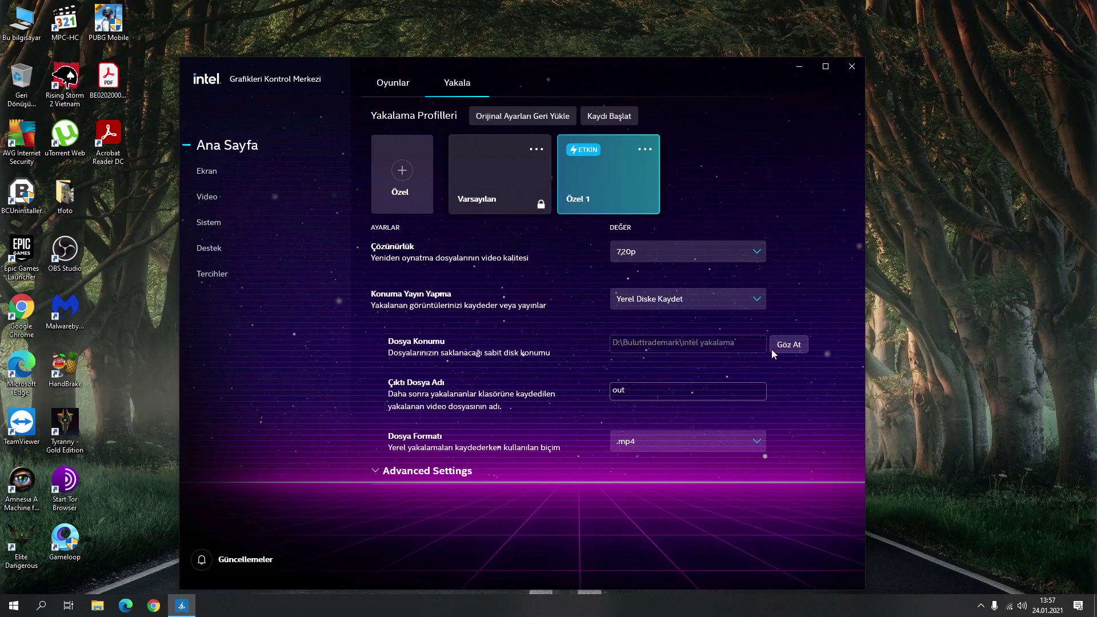
click(735, 449)
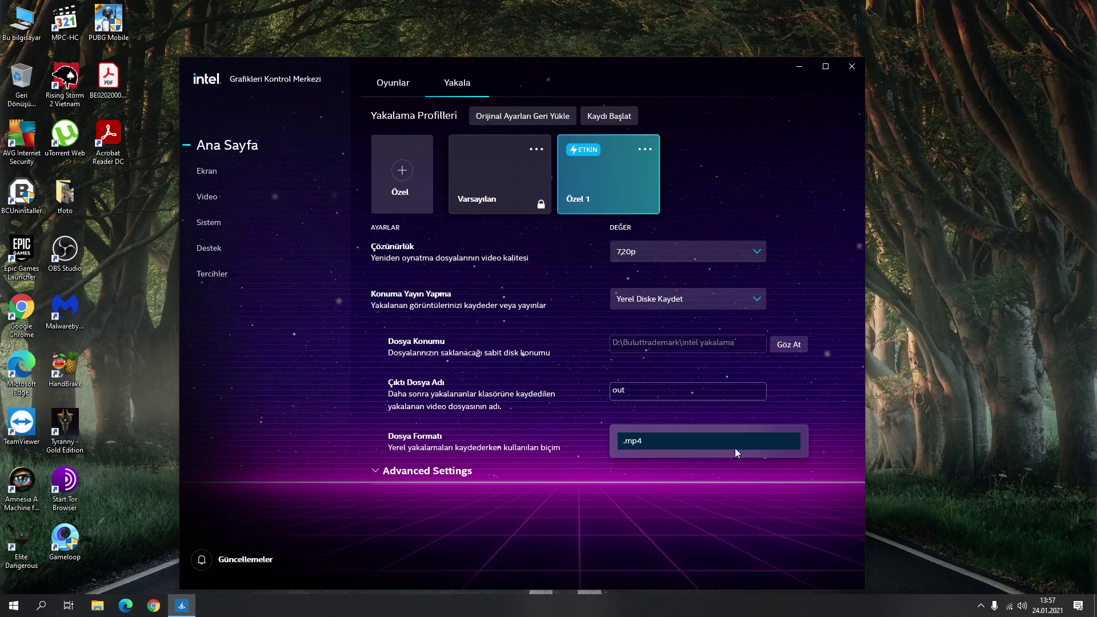
click(579, 432)
Expand the advanced capture settings, review the frame rate choices and set the audio bit rate to 151 Kb/sn.
click(440, 470)
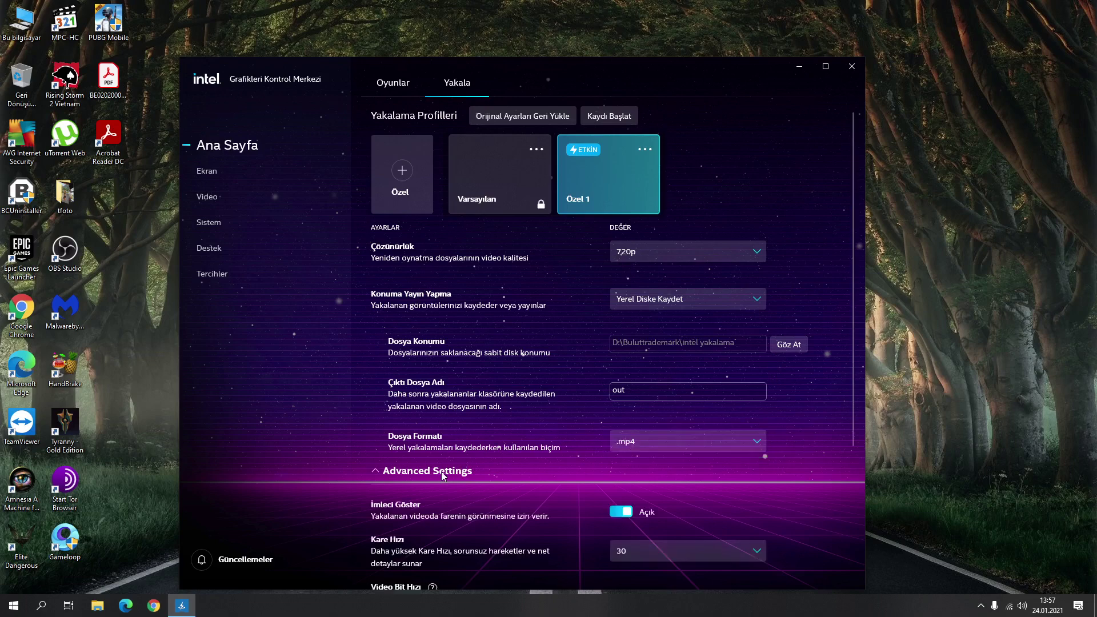
scroll(444, 469, down, 3)
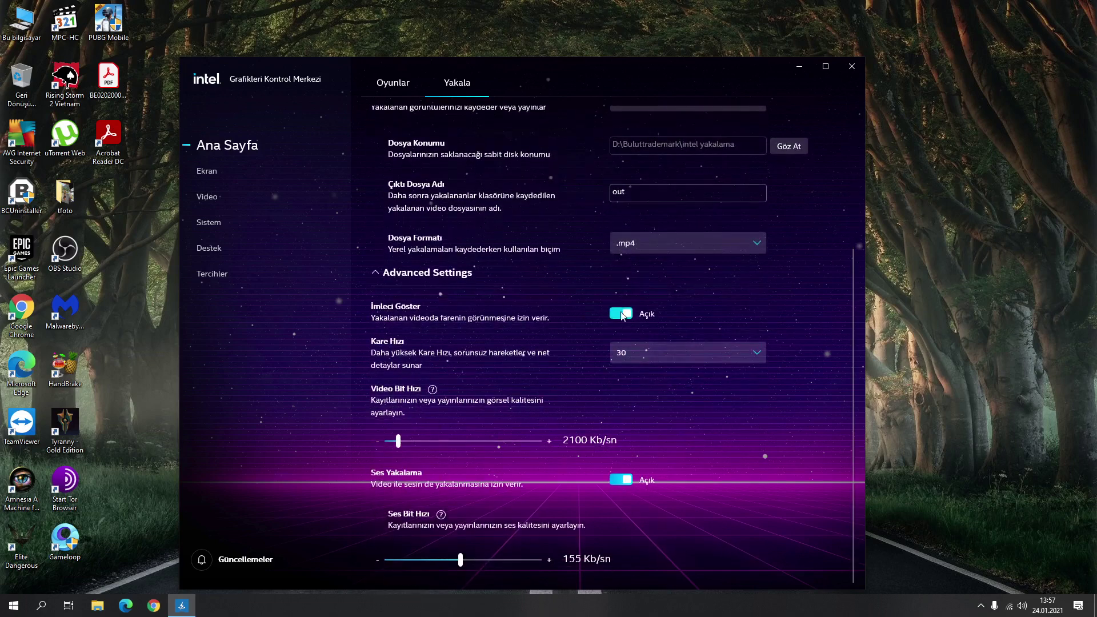
click(648, 354)
click(649, 352)
click(377, 559)
click(377, 559)
click(377, 559)
click(377, 559)
scroll(446, 538, up, 4)
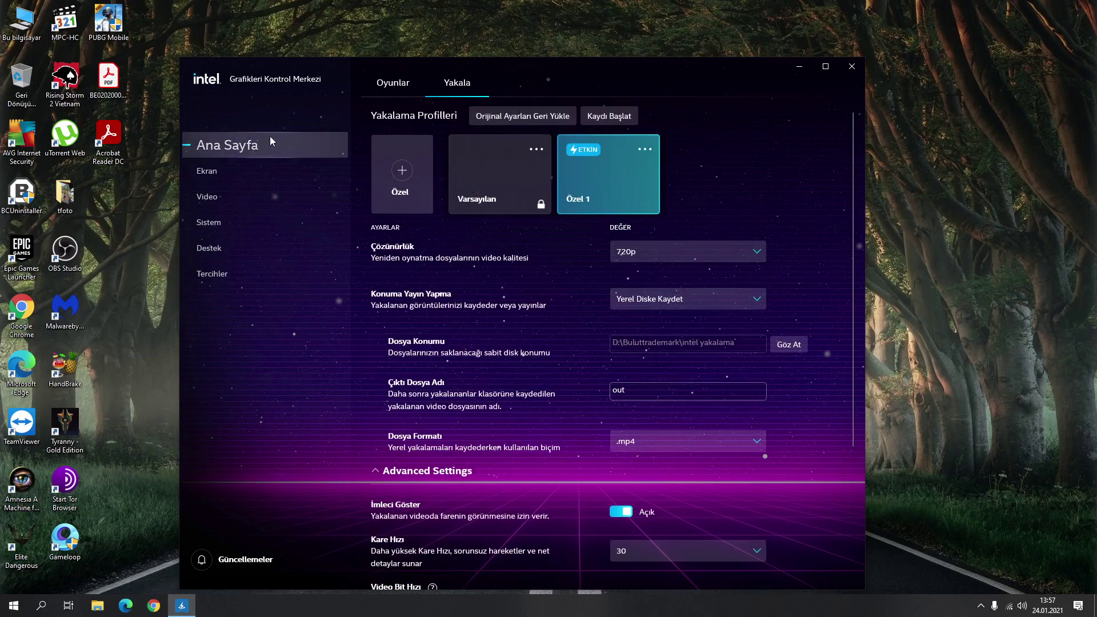
scroll(462, 329, down, 3)
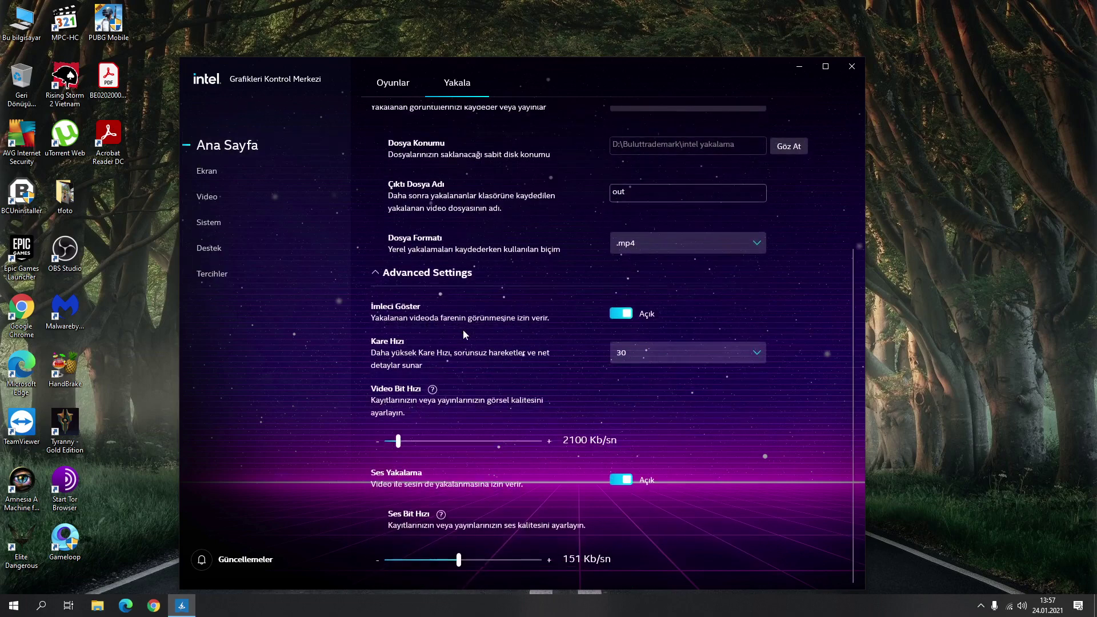
Examine the general display settings and the video colour settings, dismissing the real-time preview notice.
click(223, 173)
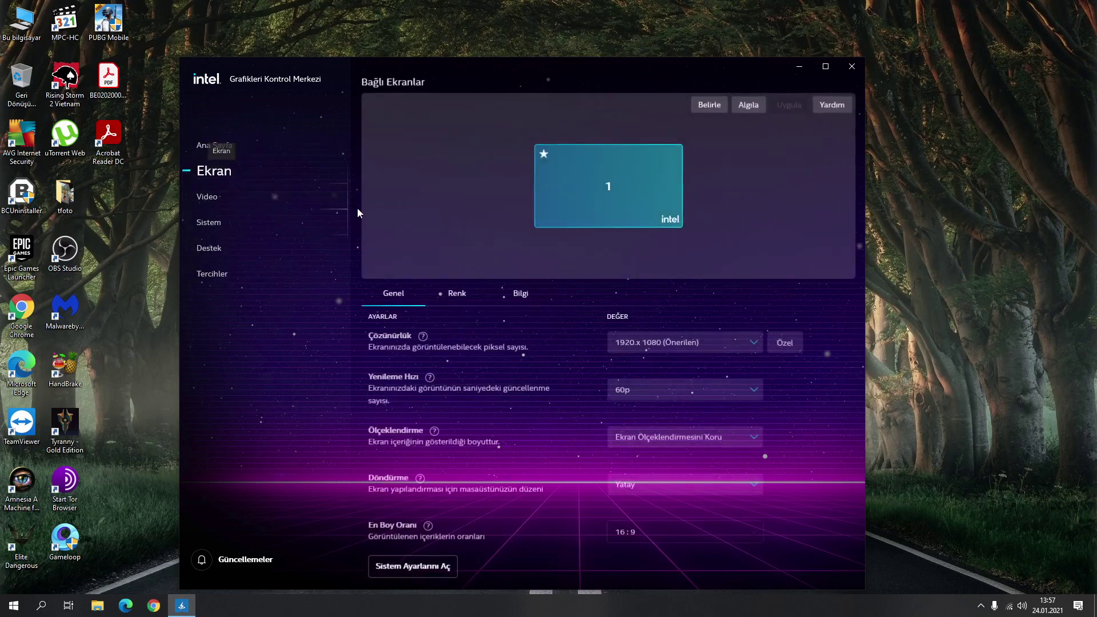
scroll(485, 388, down, 2)
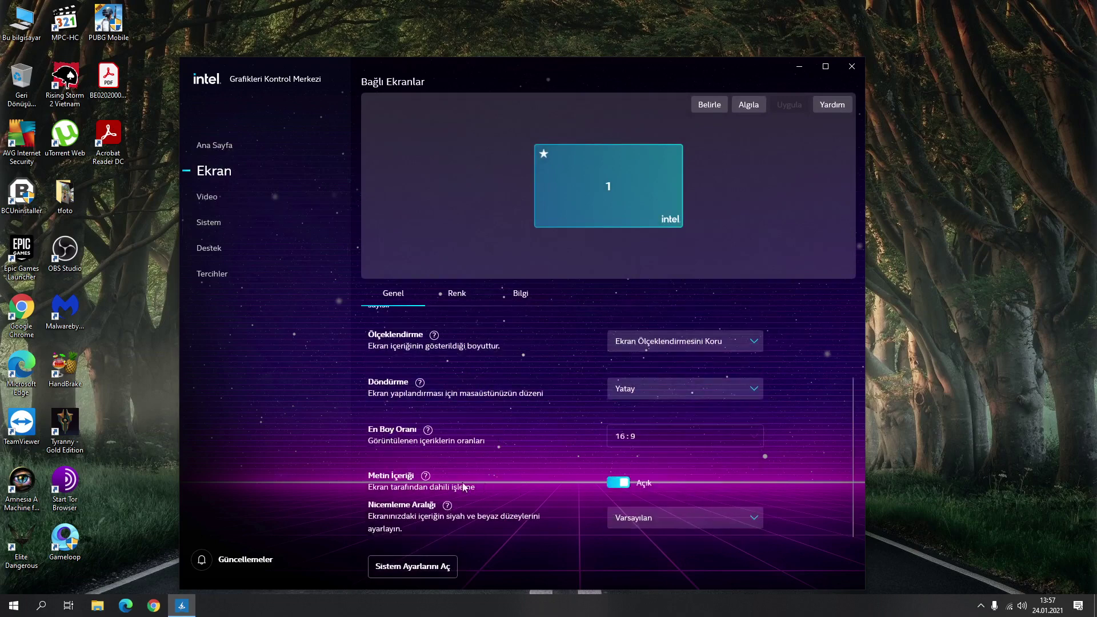
click(192, 201)
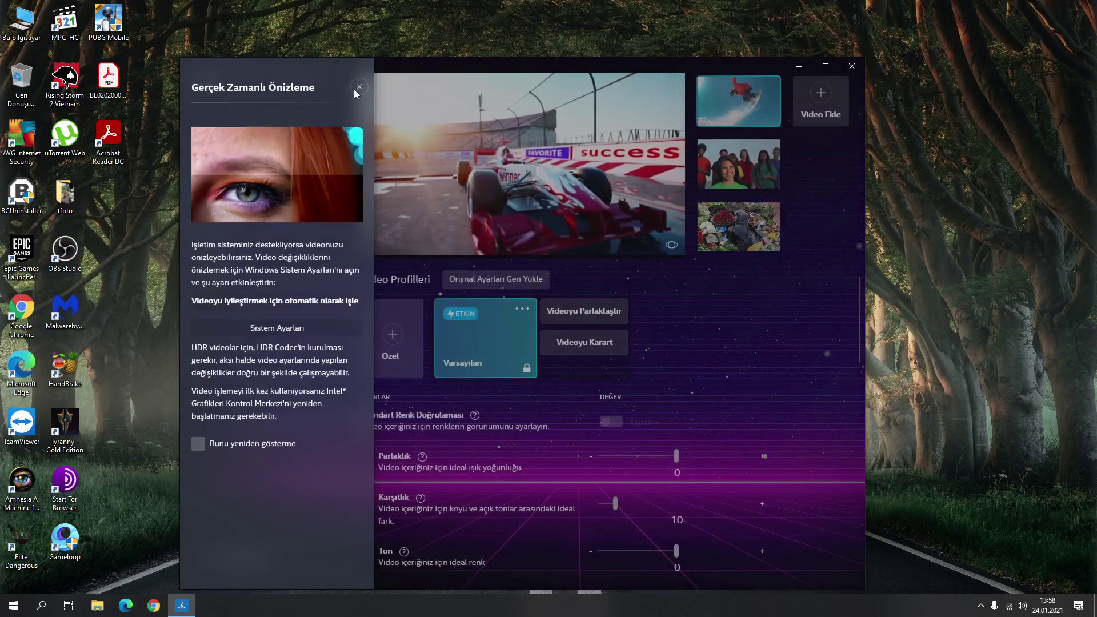
click(360, 81)
scroll(654, 454, down, 3)
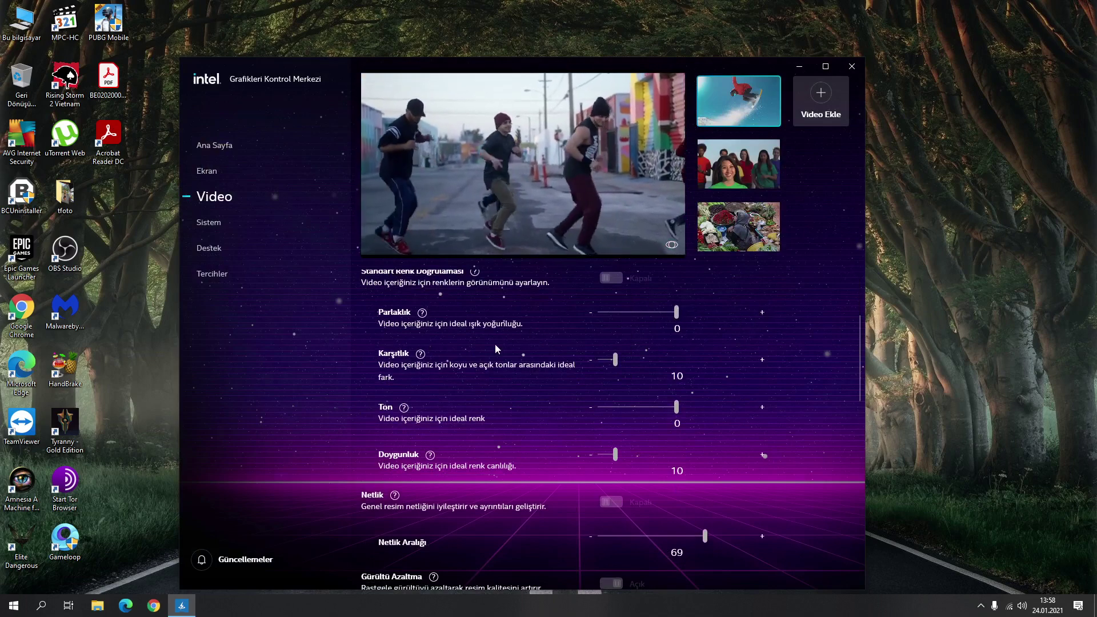
mouse_move(422, 313)
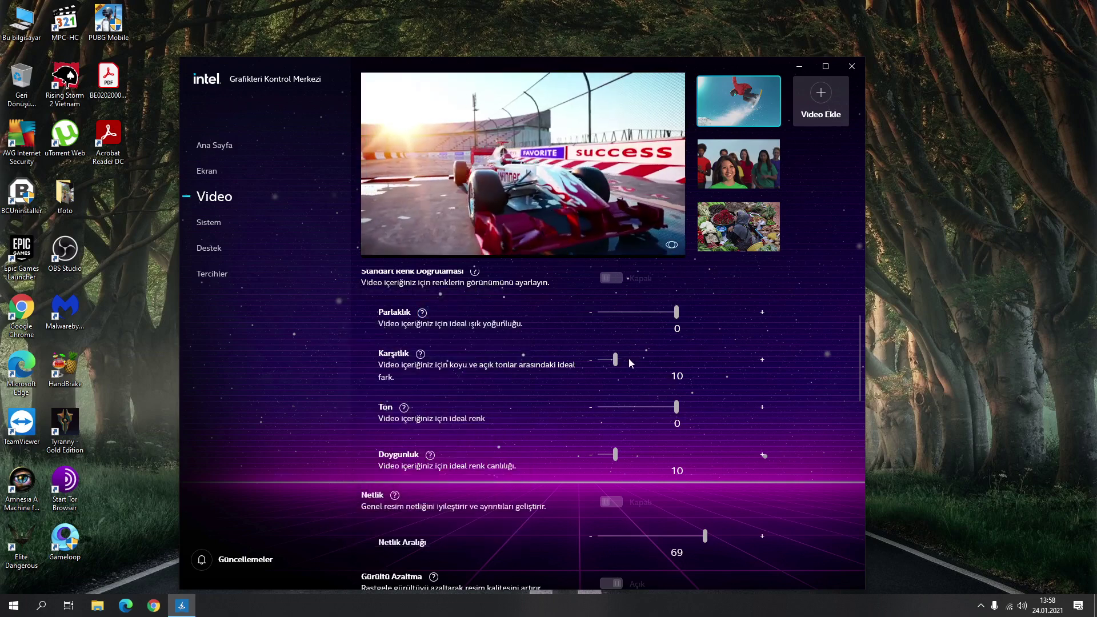
Activate the Videoyu Parlaklaştır video profile and review its colour correction values.
scroll(628, 358, up, 1)
scroll(618, 404, up, 4)
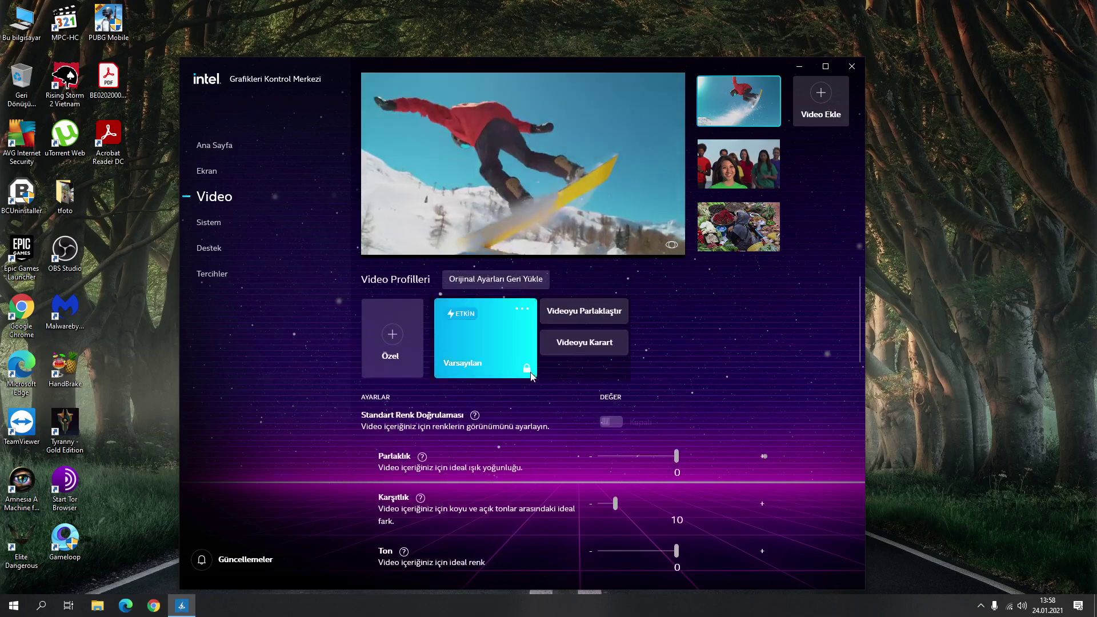
click(523, 311)
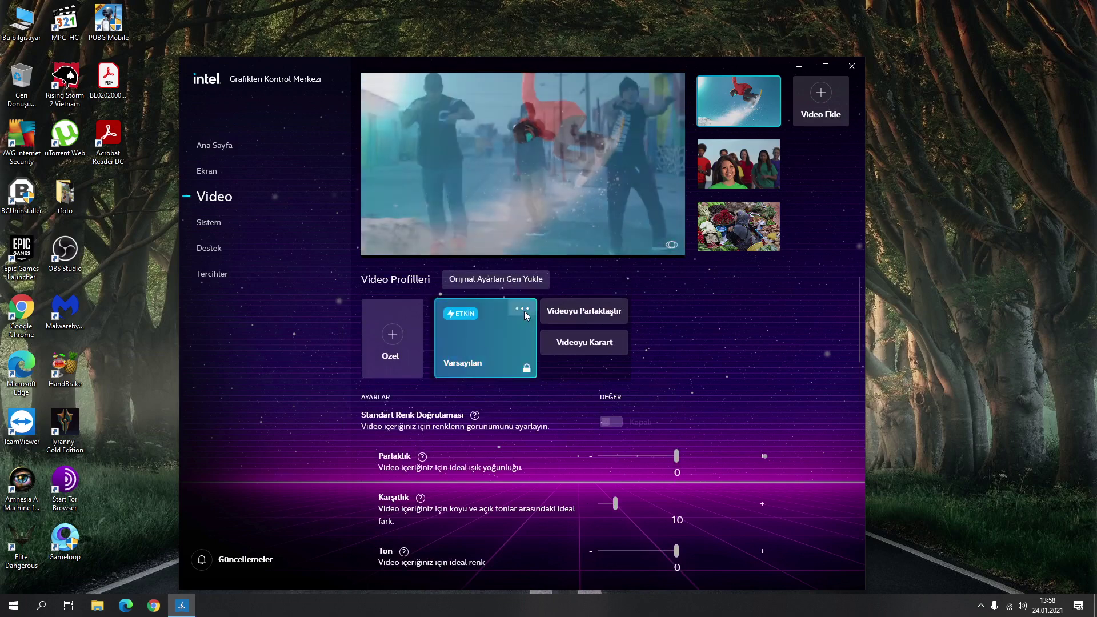
click(608, 311)
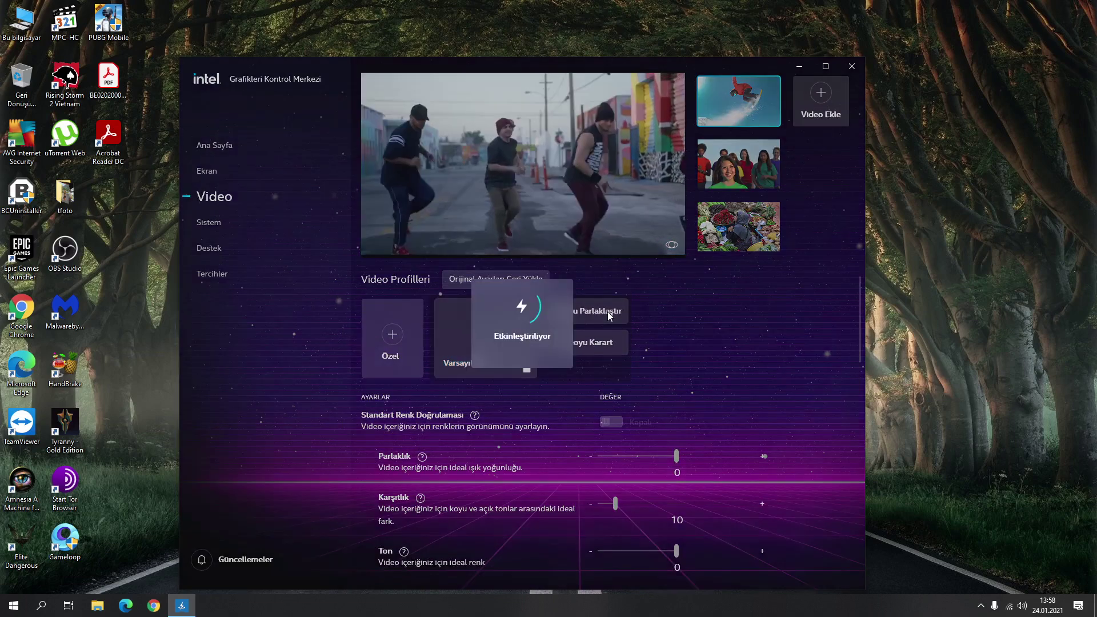
scroll(794, 388, down, 4)
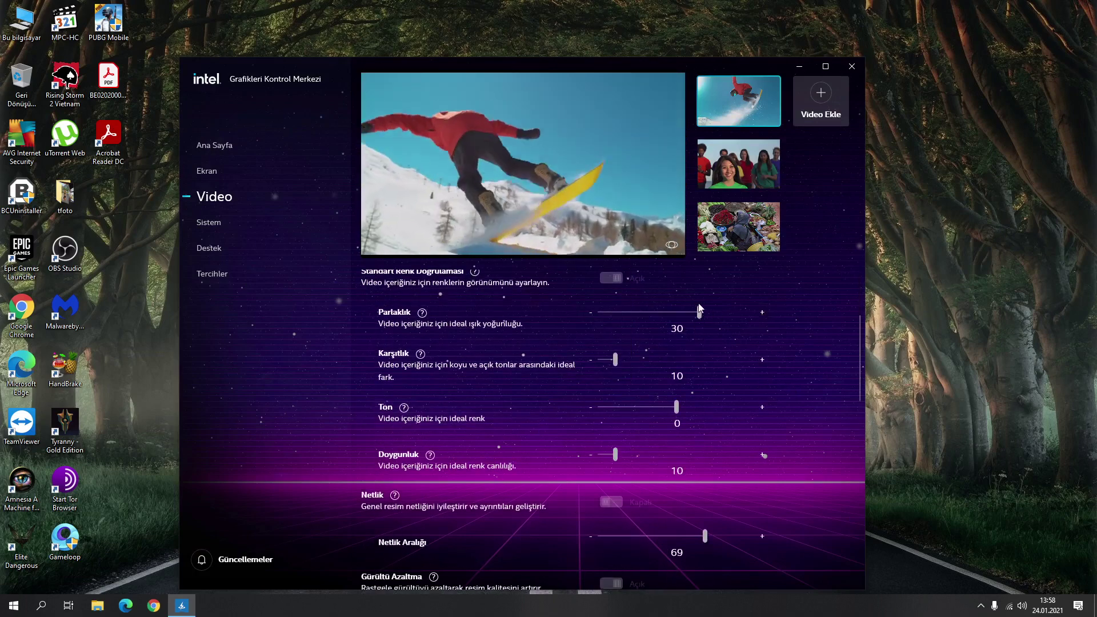
Activate the Videoyu Karart video profile and review its brightness and other colour values.
scroll(577, 369, up, 4)
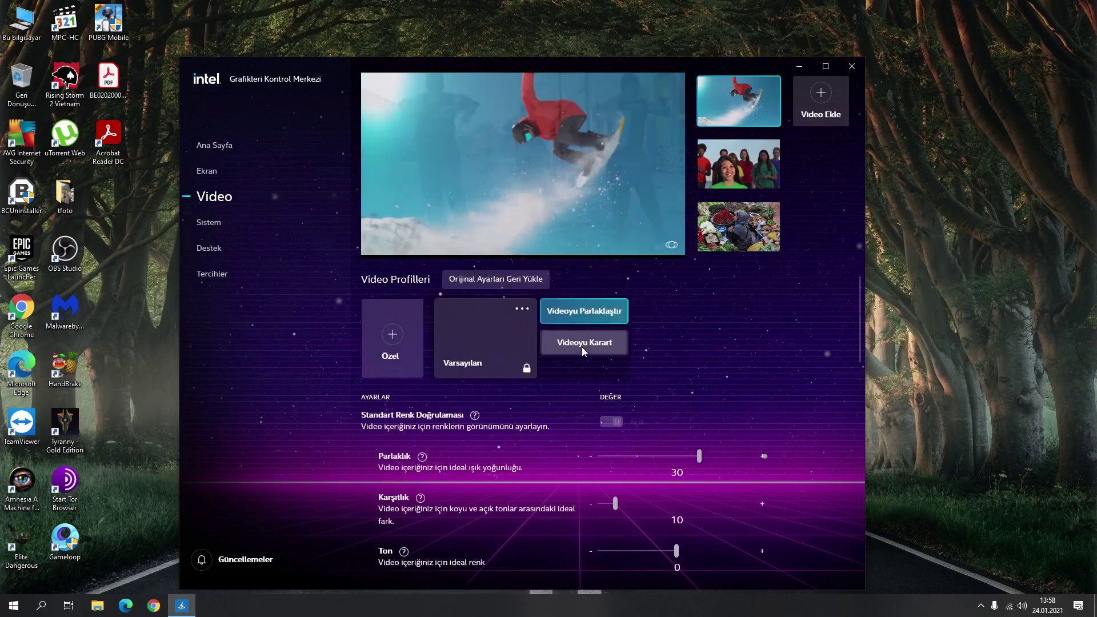
click(581, 348)
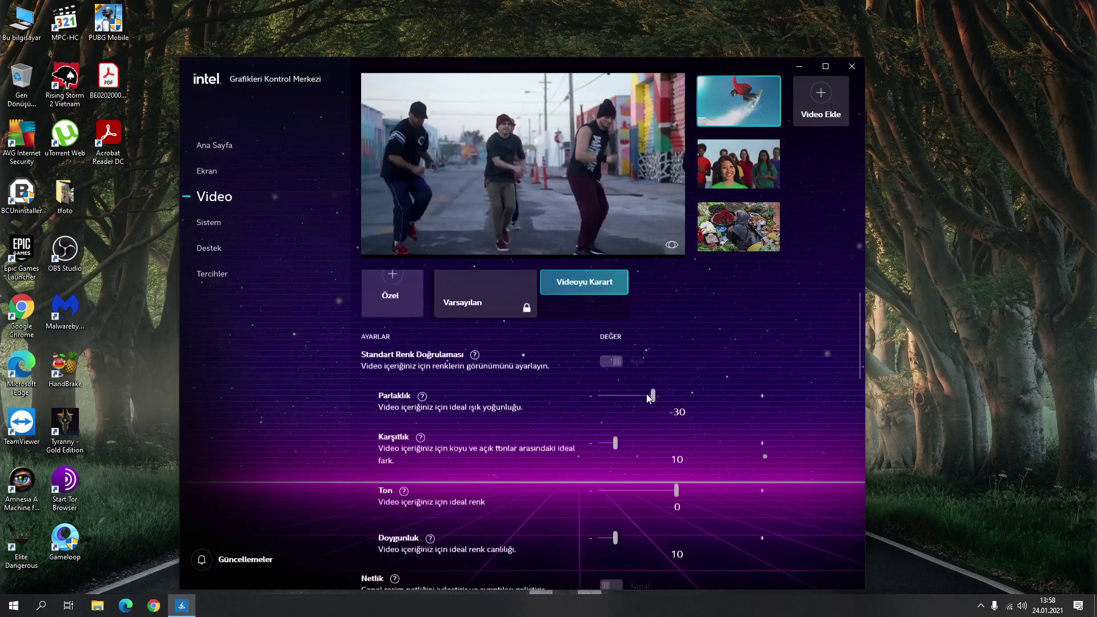
scroll(371, 383, down, 3)
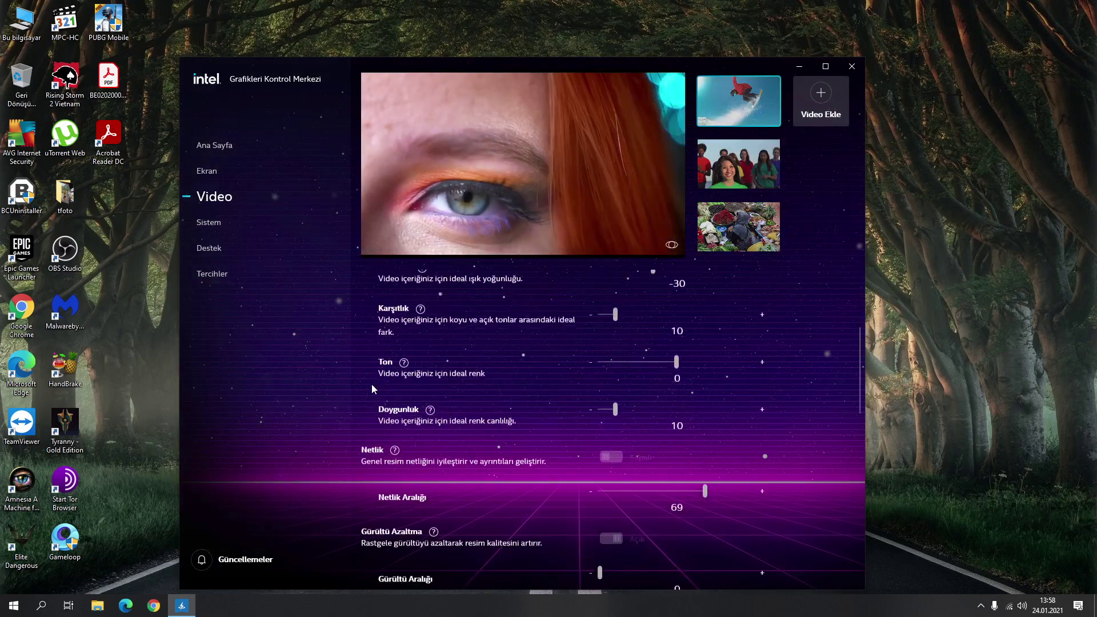
scroll(371, 384, up, 2)
scroll(371, 384, up, 1)
Create a custom video profile and turn on its standard colour correction.
click(375, 352)
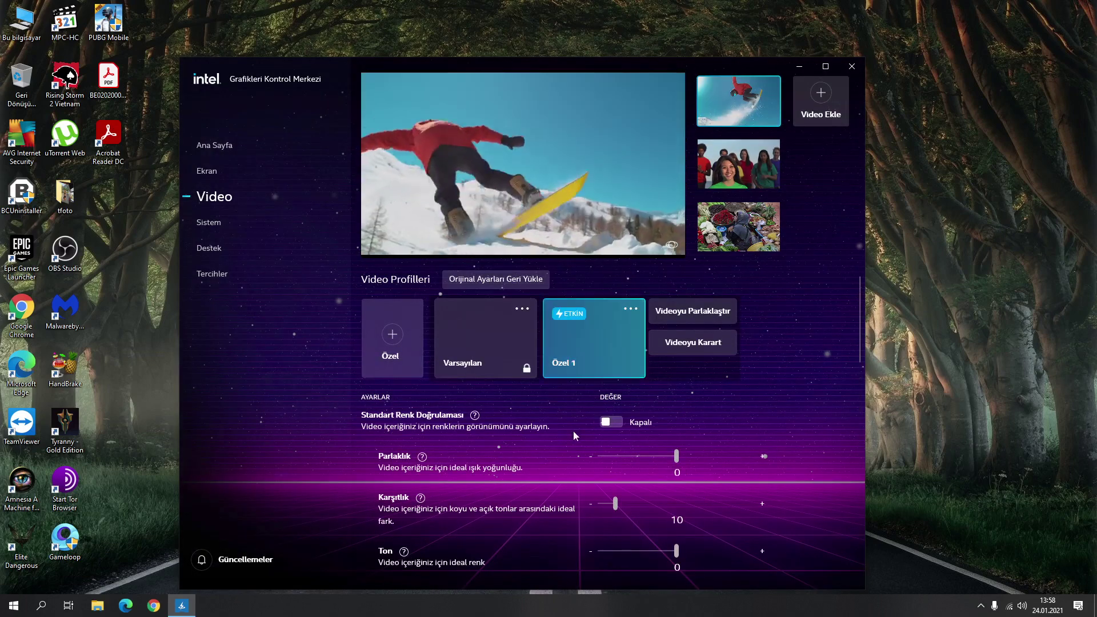
scroll(573, 431, down, 1)
scroll(573, 431, down, 1)
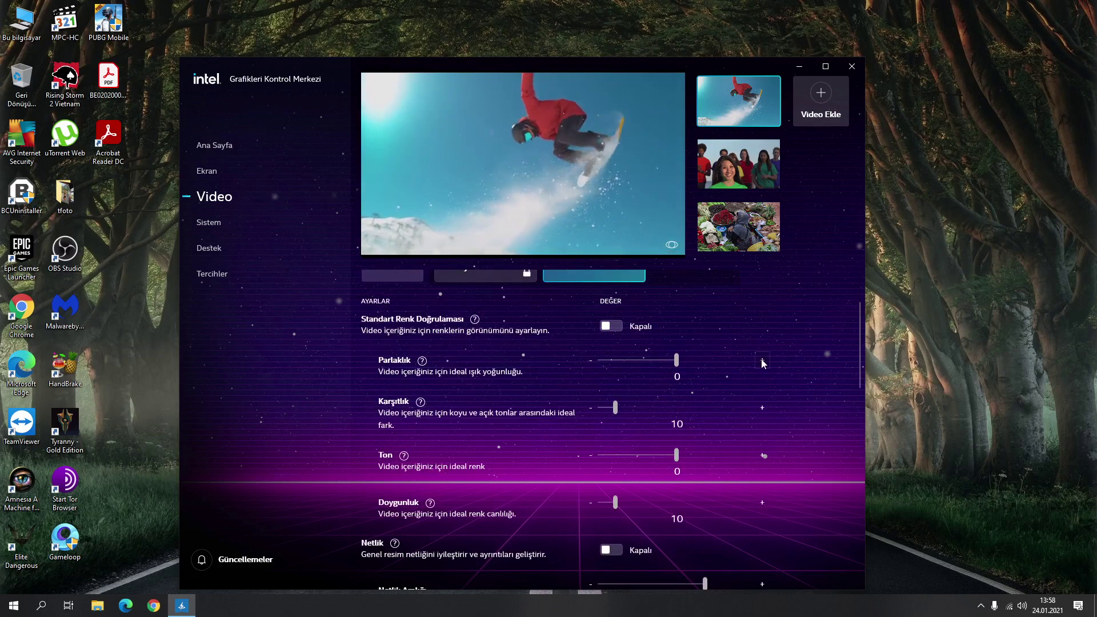
click(612, 327)
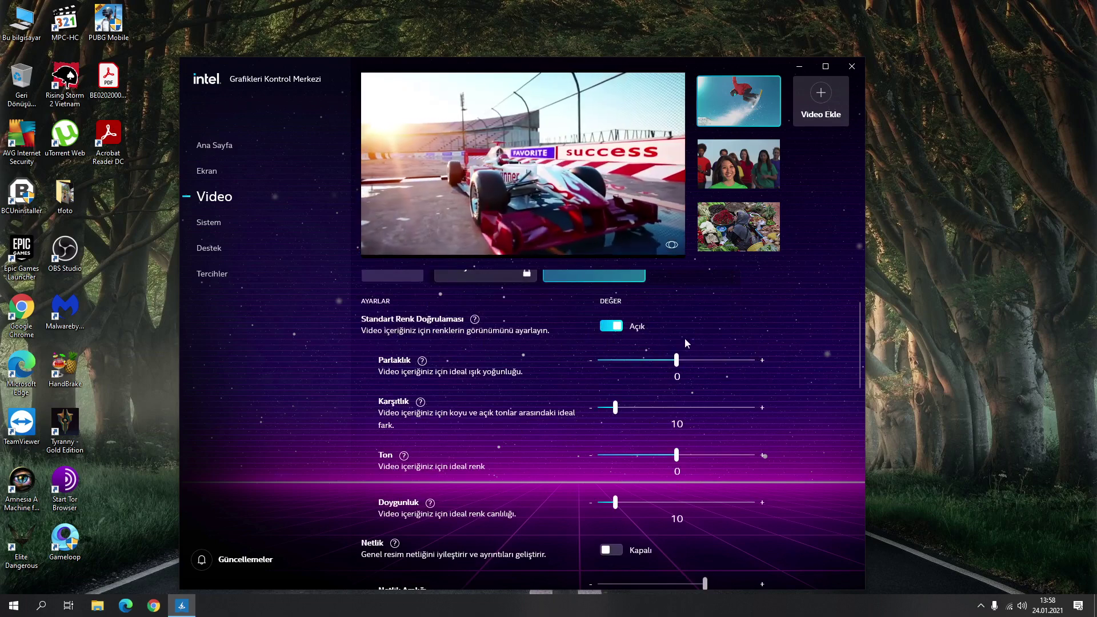
Raise the custom video profile's brightness to 10 and its contrast to 14.
click(762, 359)
click(762, 407)
click(762, 407)
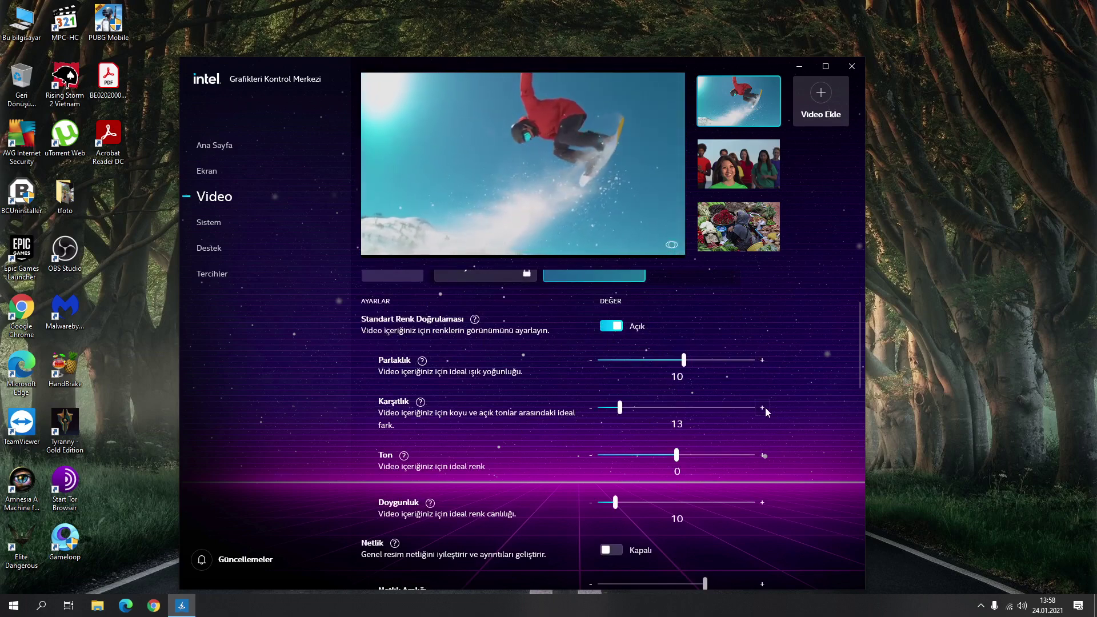
Turn off the custom profile's standard colour correction and reactivate the Varsayılan video profile.
click(610, 327)
scroll(608, 328, up, 2)
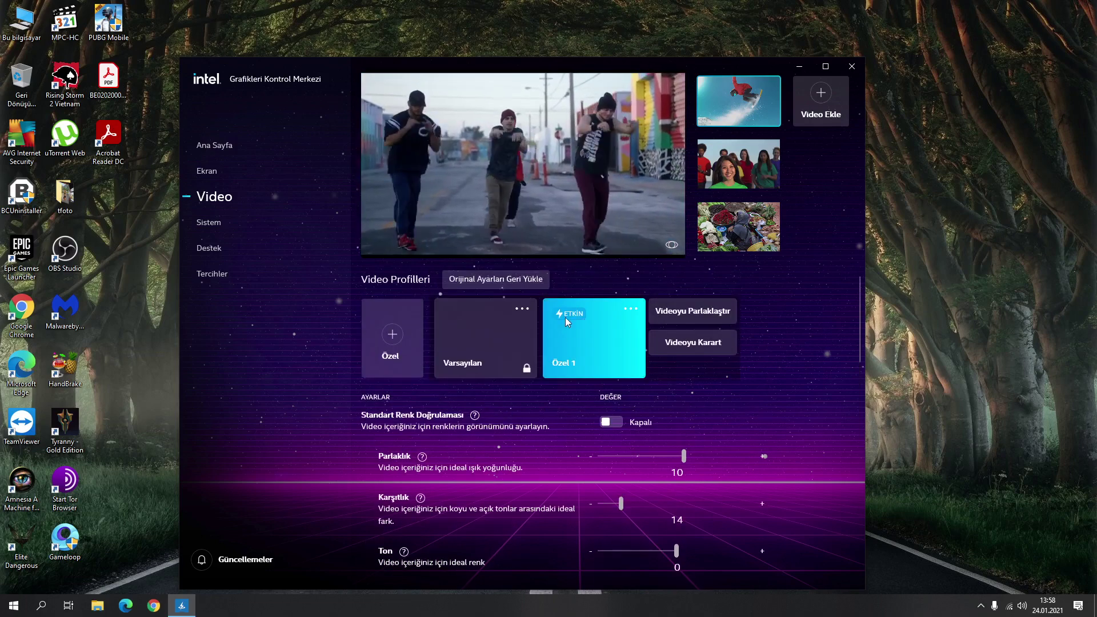
click(474, 325)
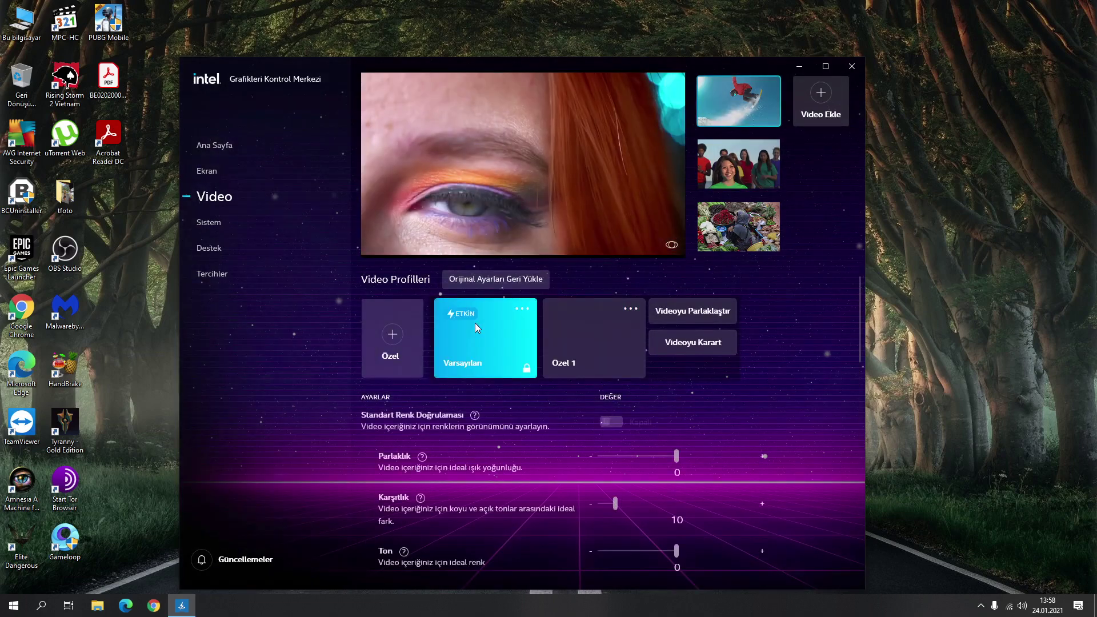
Examine the default profile's sharpness, noise reduction, skin tone, full colour correction, contrast enhancement and input range settings.
scroll(437, 426, down, 5)
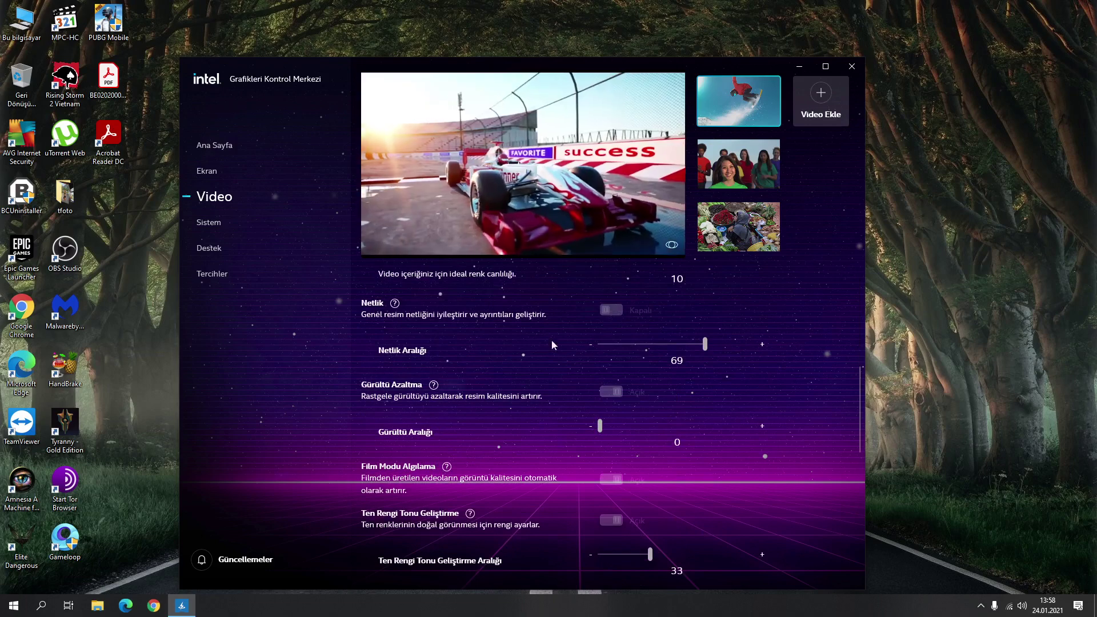
scroll(456, 451, down, 3)
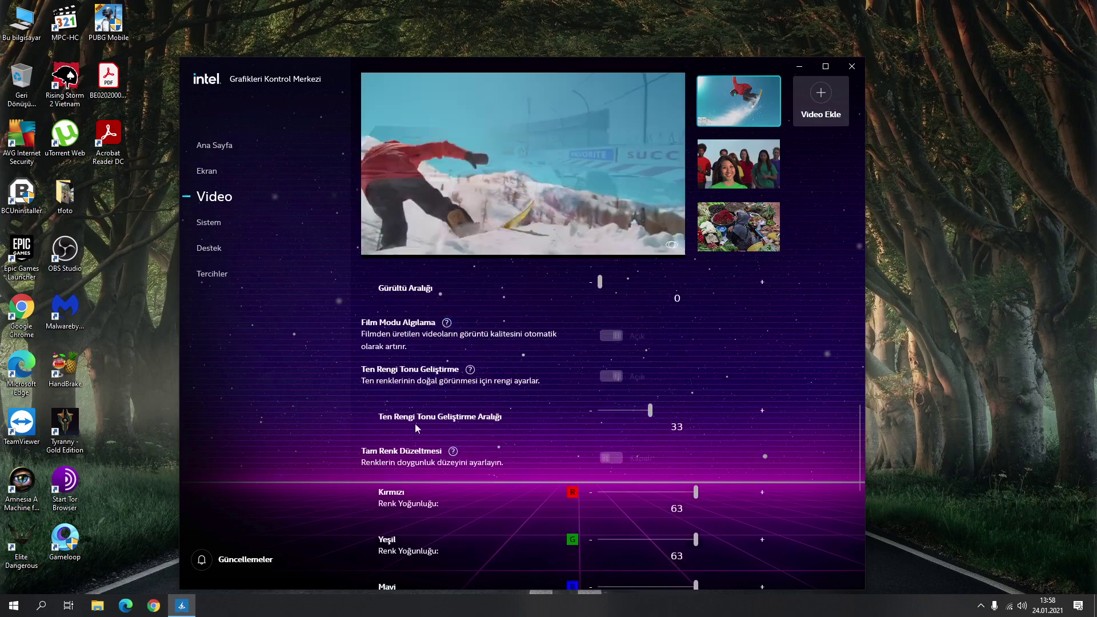
scroll(377, 352, down, 7)
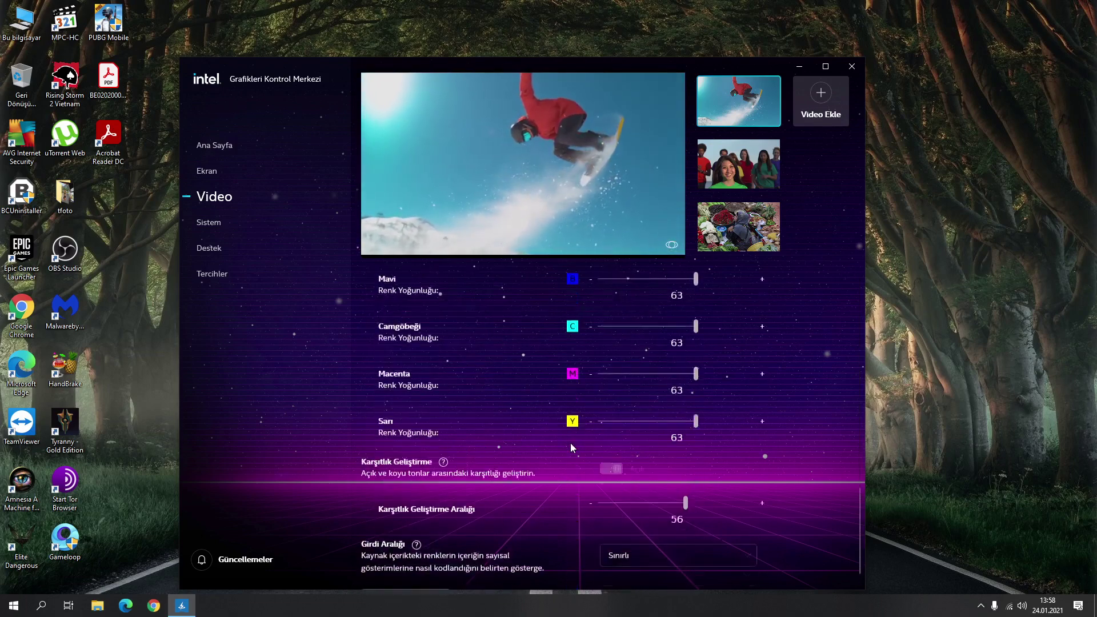
Review the system shortcuts, GPU details and hardware information, as well as the online support resources.
click(203, 227)
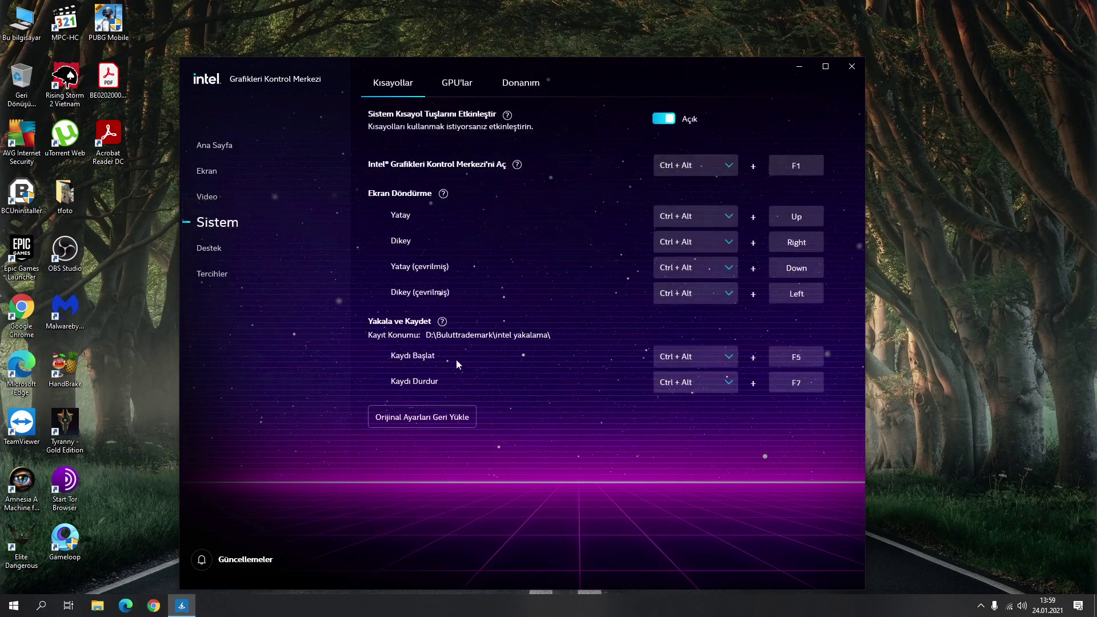
click(458, 84)
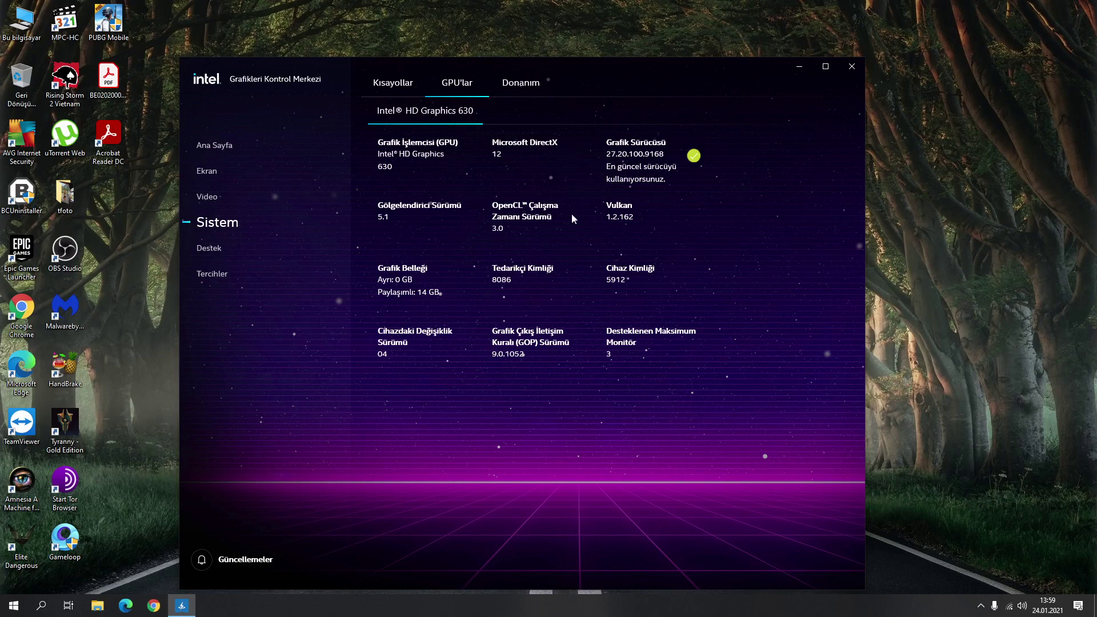
click(502, 84)
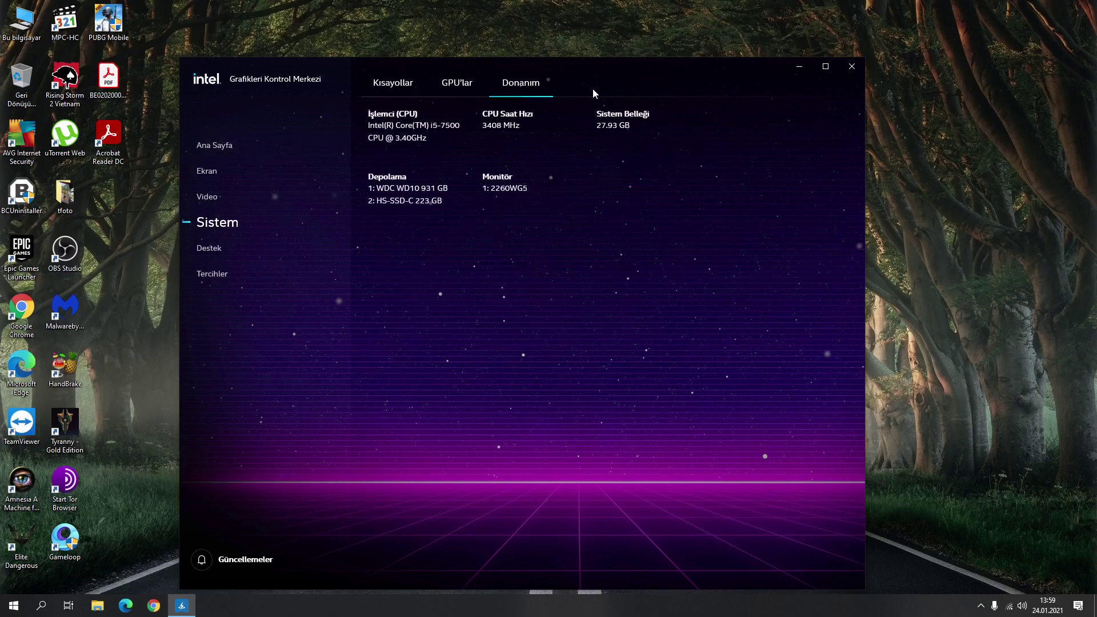
click(241, 252)
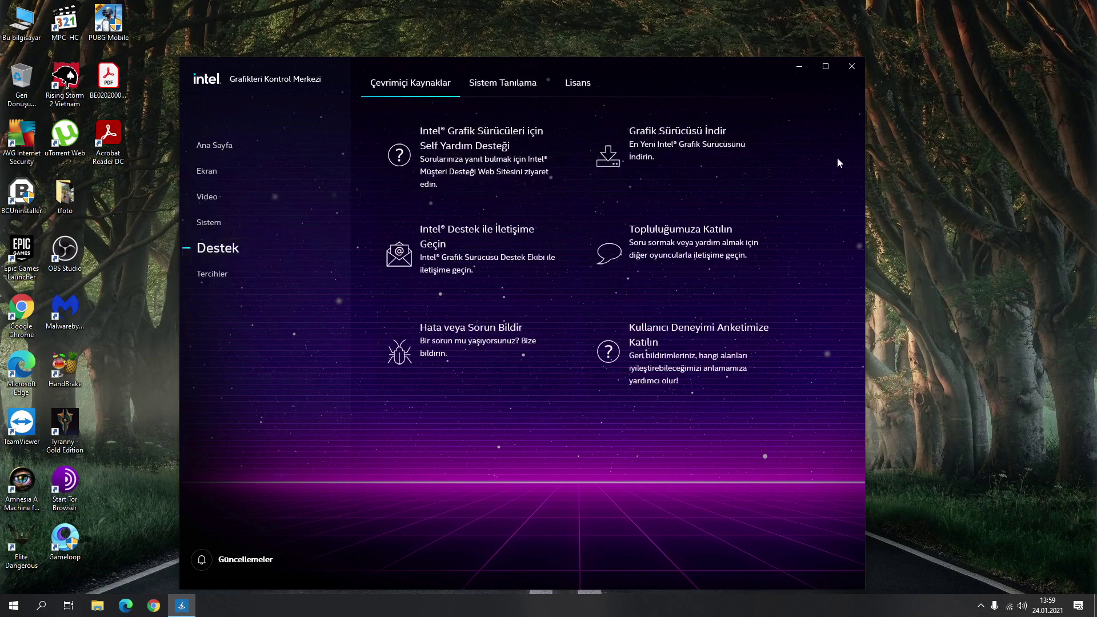
In the preferences, try the Origins theme and settle on the Nebula theme.
click(217, 272)
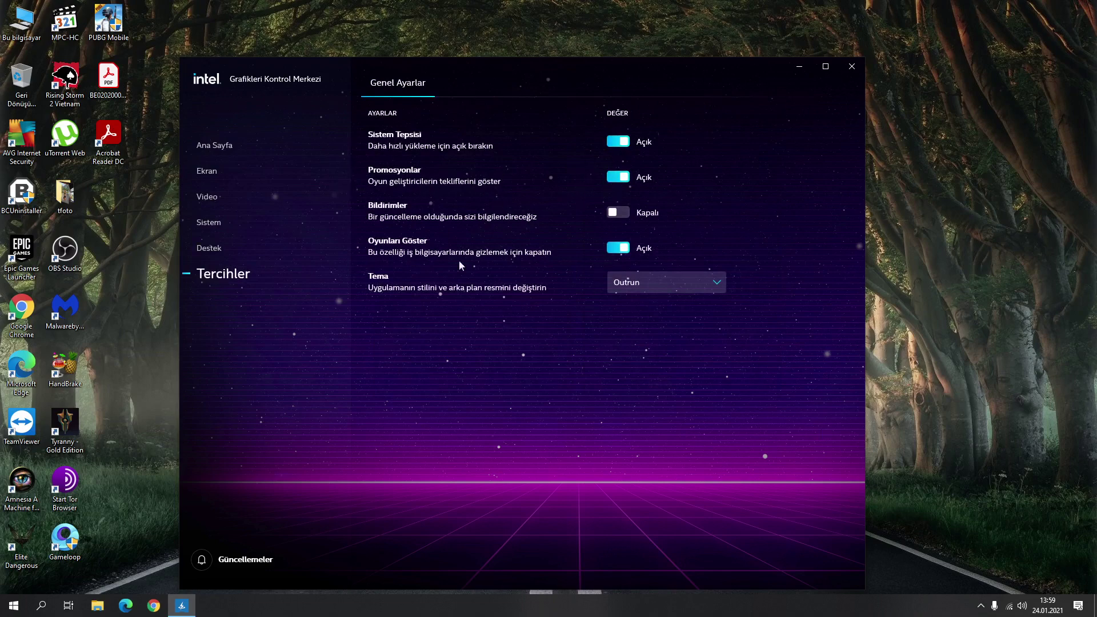
click(658, 289)
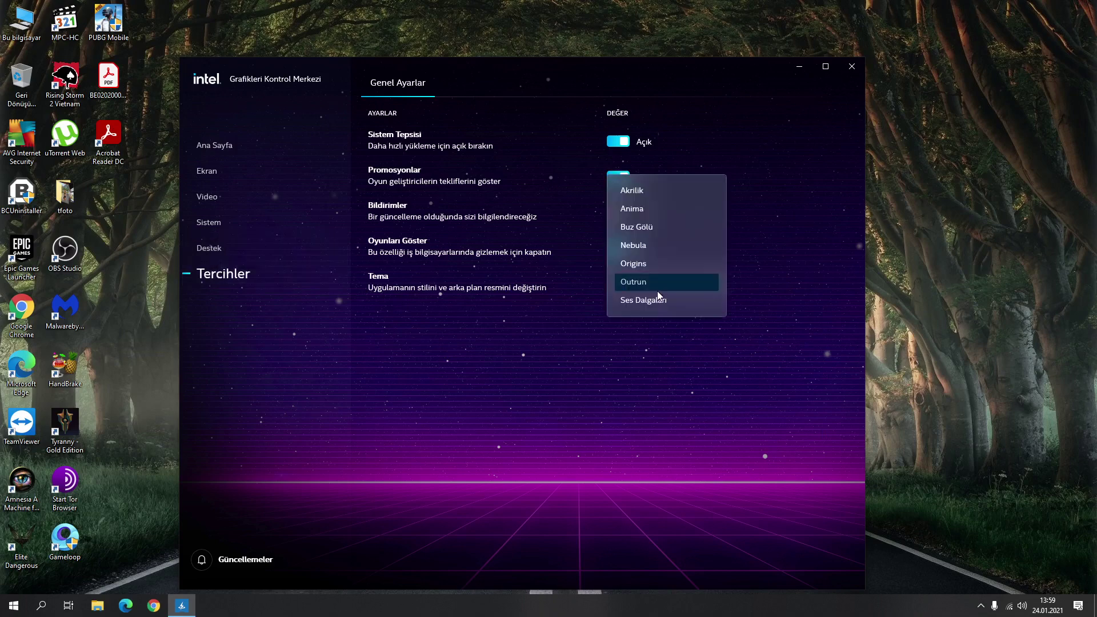
click(650, 263)
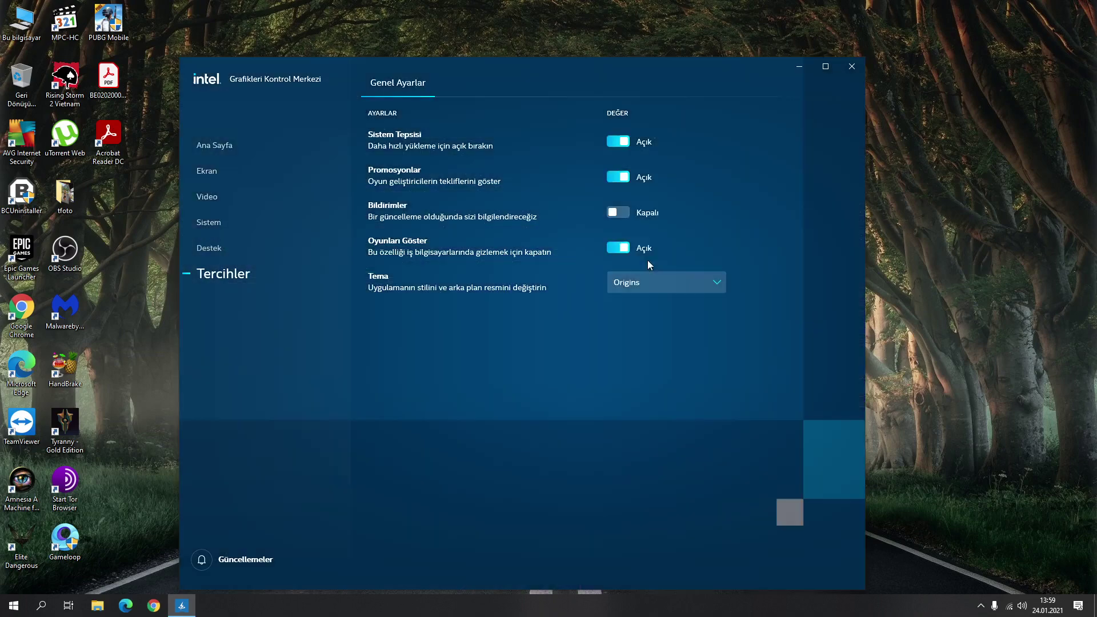
click(662, 282)
click(639, 263)
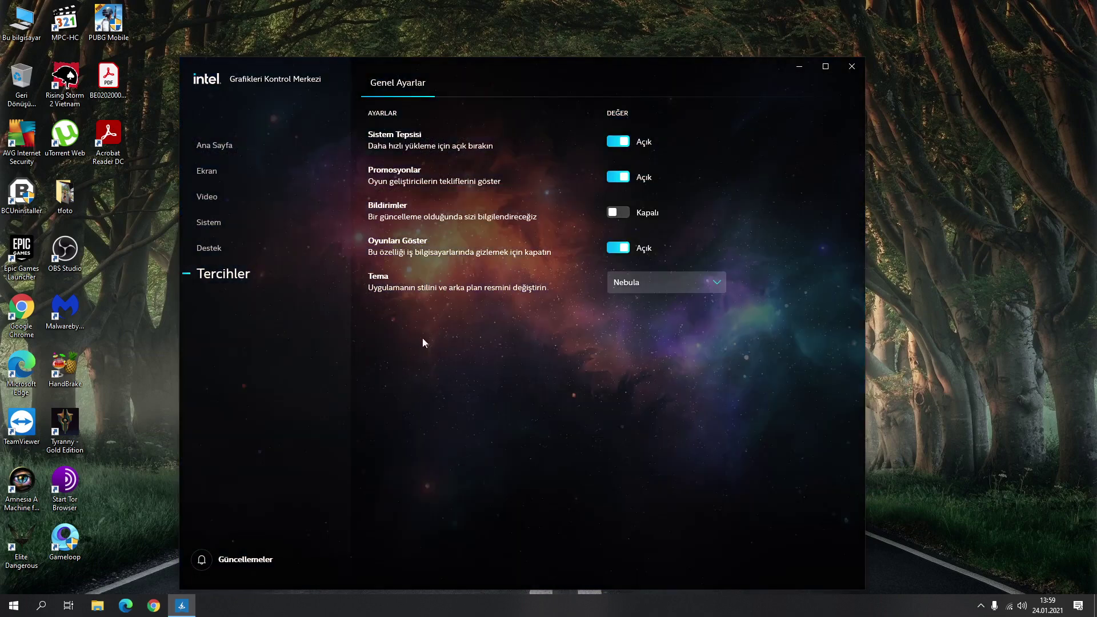
Return to the home section and review the games page and the capture settings.
click(225, 149)
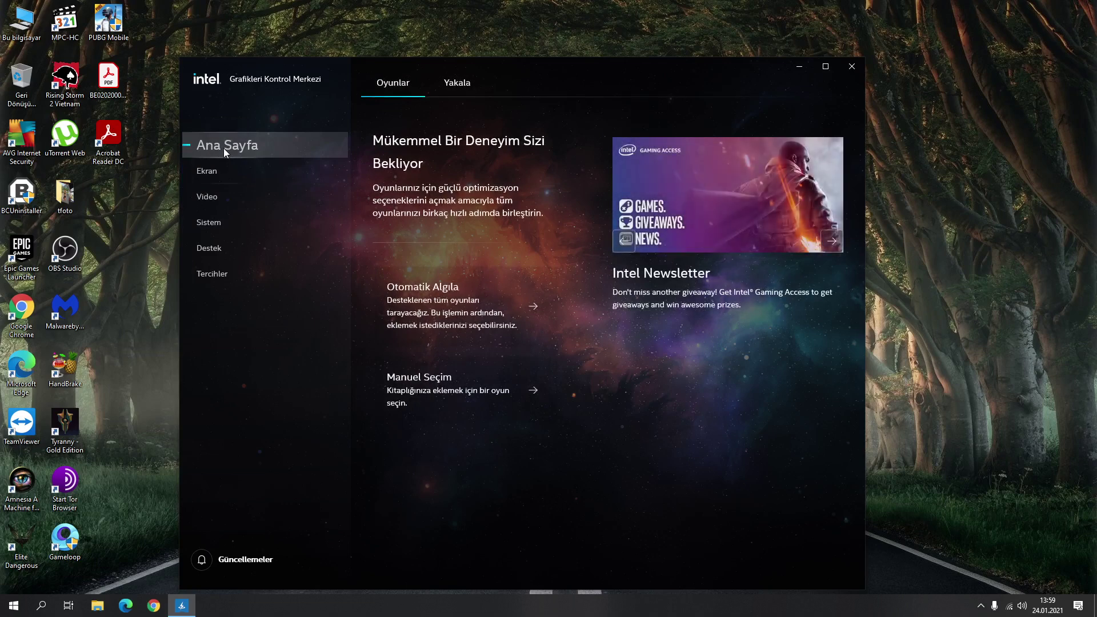
click(457, 83)
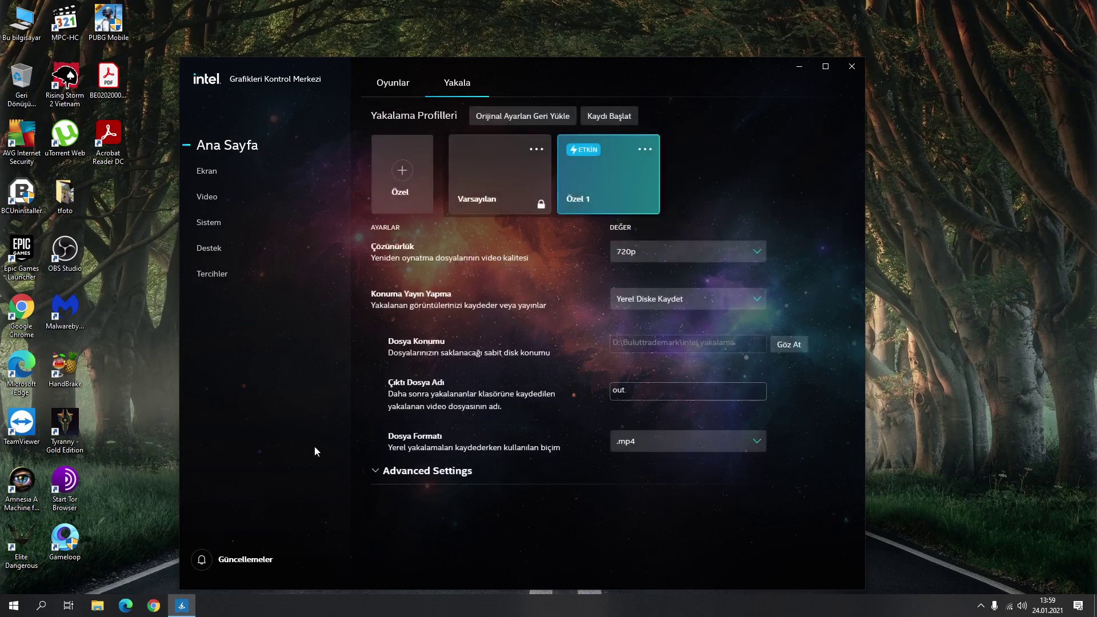
Switch to Chrome and search Google for "intel i3 9100f".
click(153, 607)
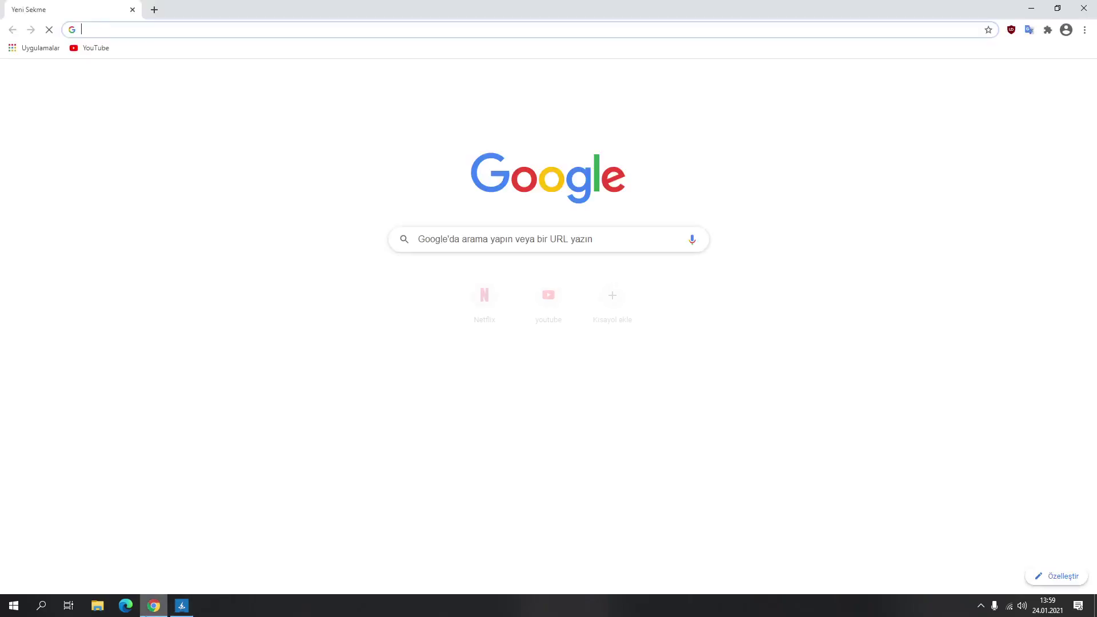
click(442, 246)
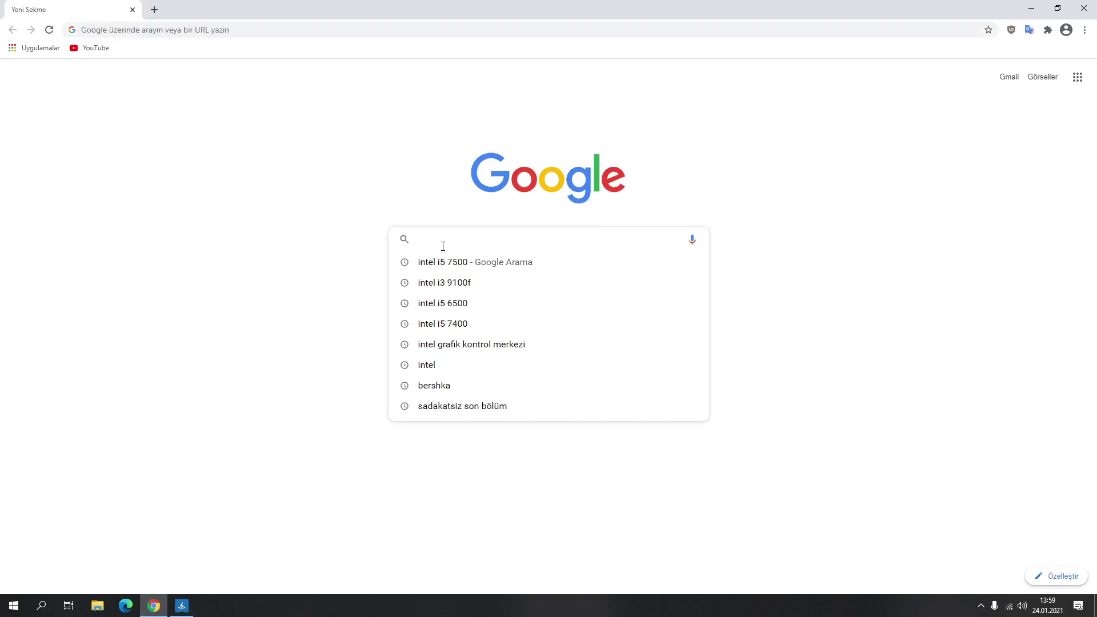
key(Down)
key(Down)
key(Return)
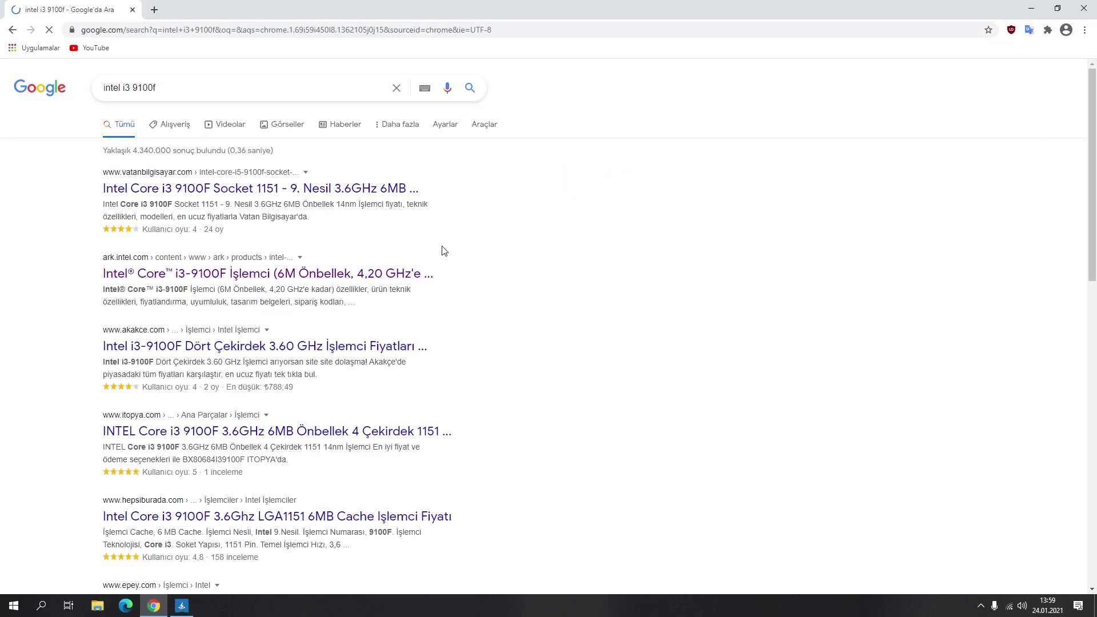
Open Intel's own specification page for the Core i3-9100F and review its drivers and software downloads.
click(173, 276)
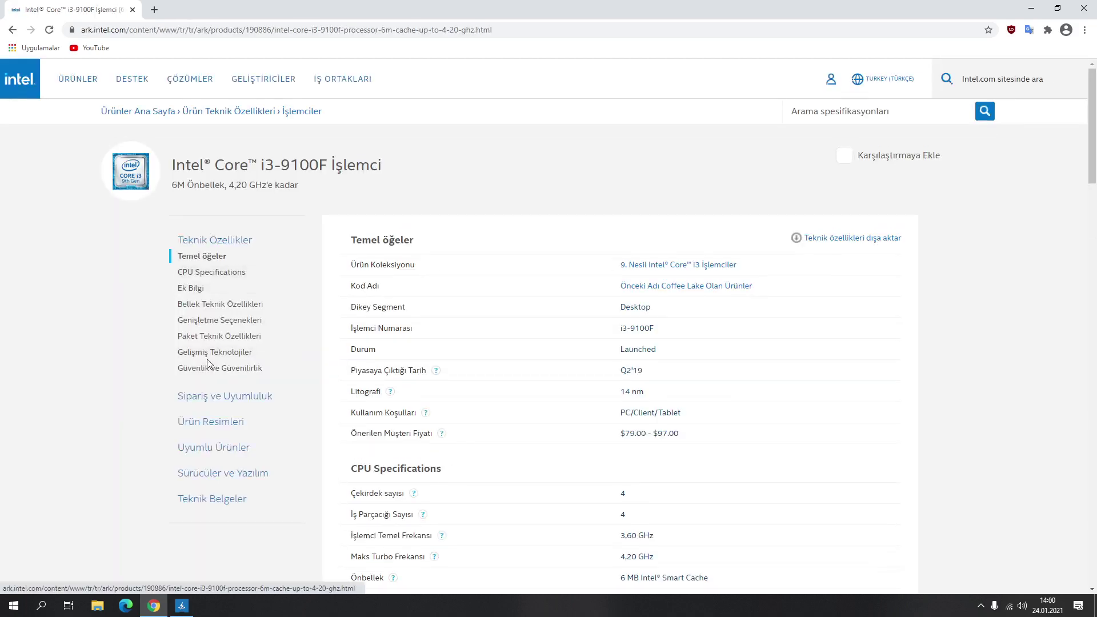
scroll(217, 400, down, 1)
click(231, 423)
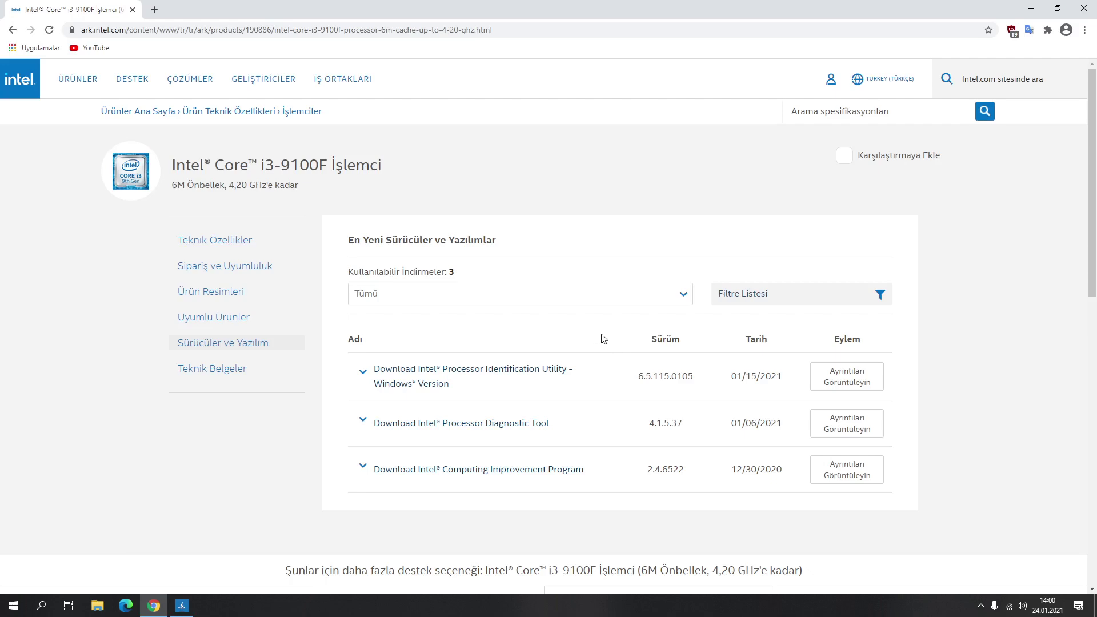
Return to the search results and search Google for "intel i5 7500" instead.
click(12, 30)
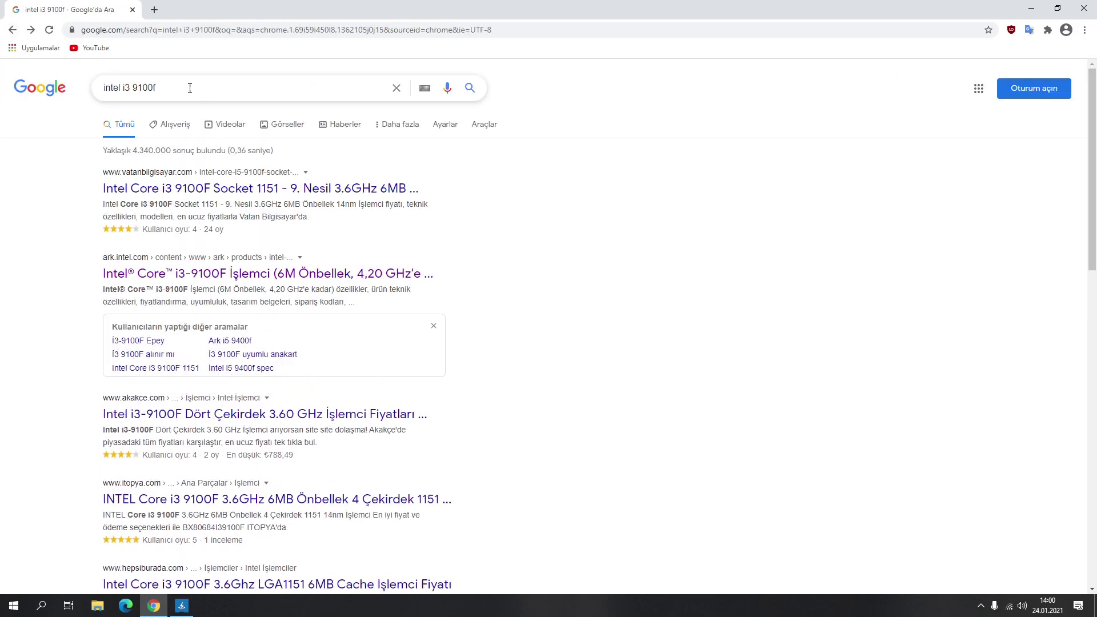
drag(189, 88, 124, 83)
text(i)
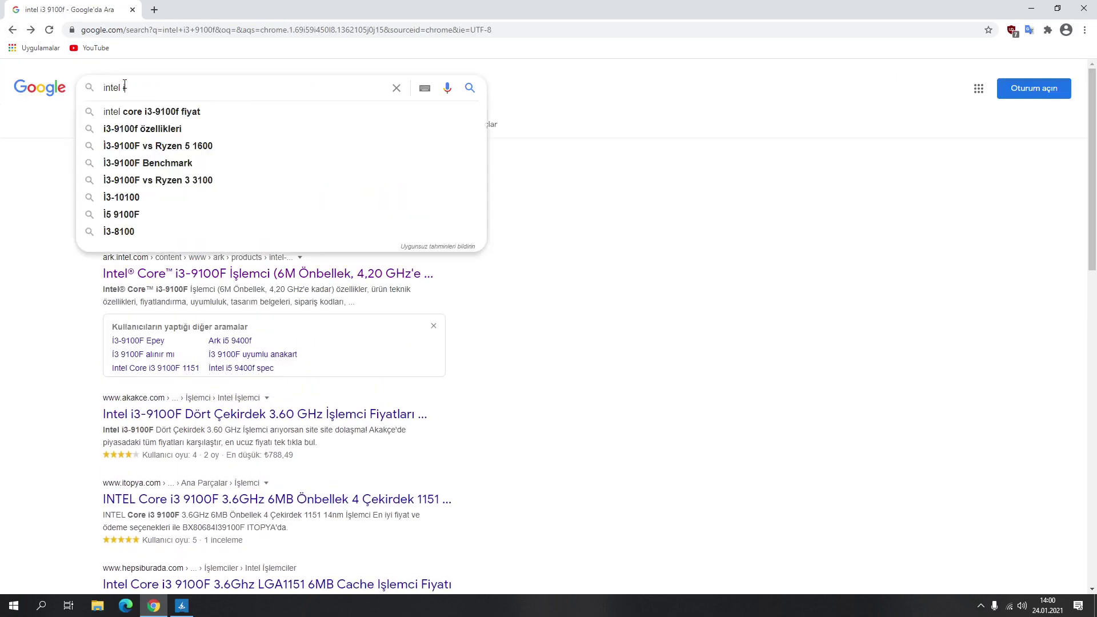
text(5 75)
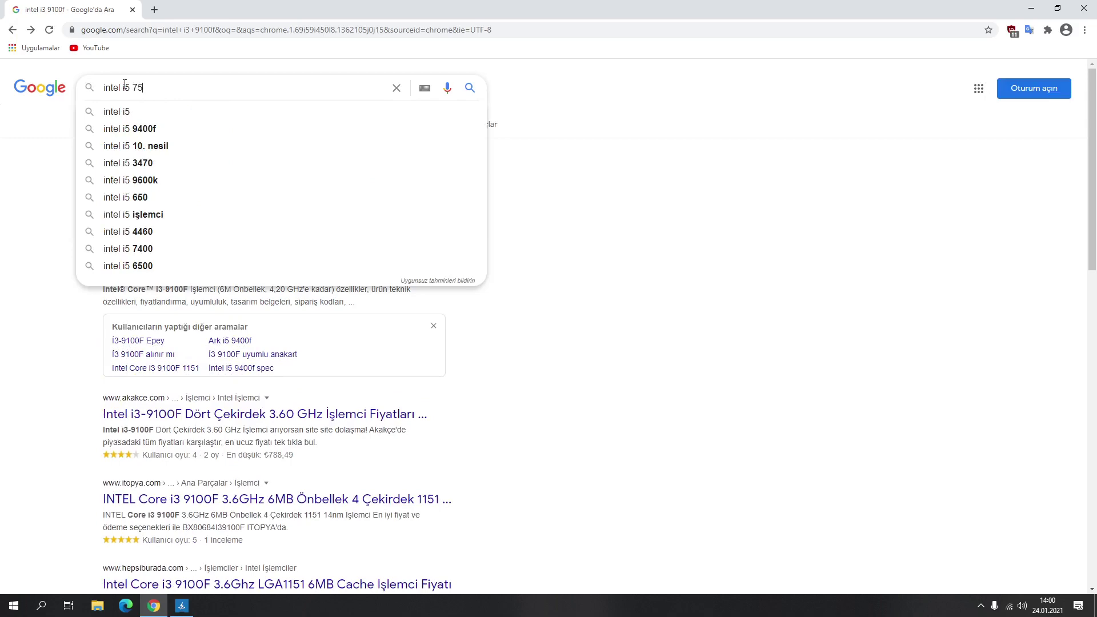
text(00)
key(Return)
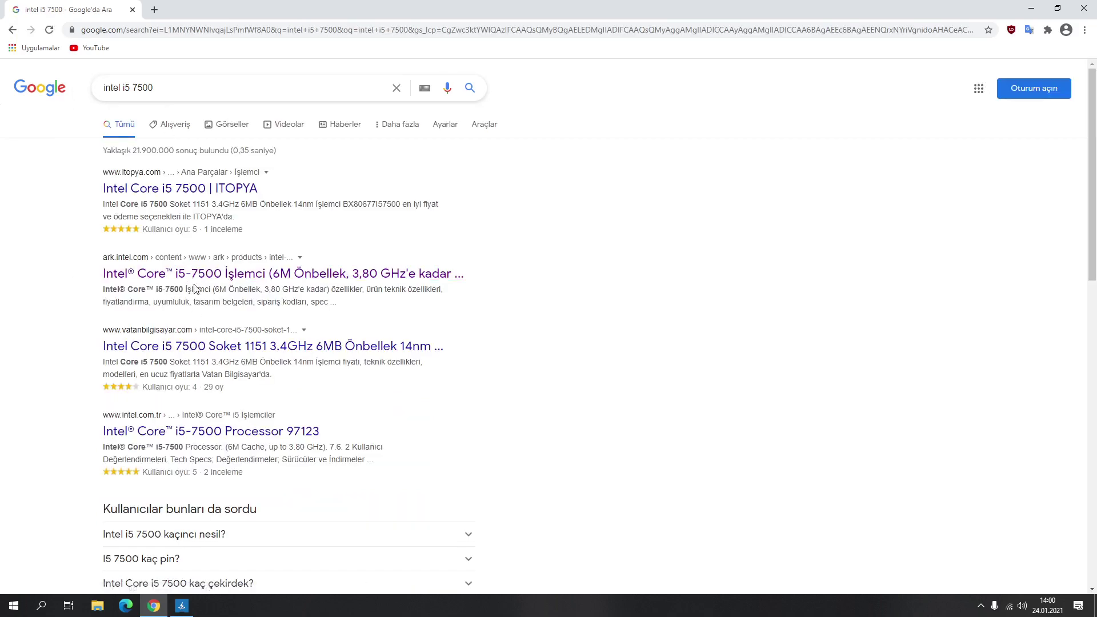
Open the drivers and software list on Intel's own Core i5-7500 specification page and reveal the hidden system tray icons.
click(189, 280)
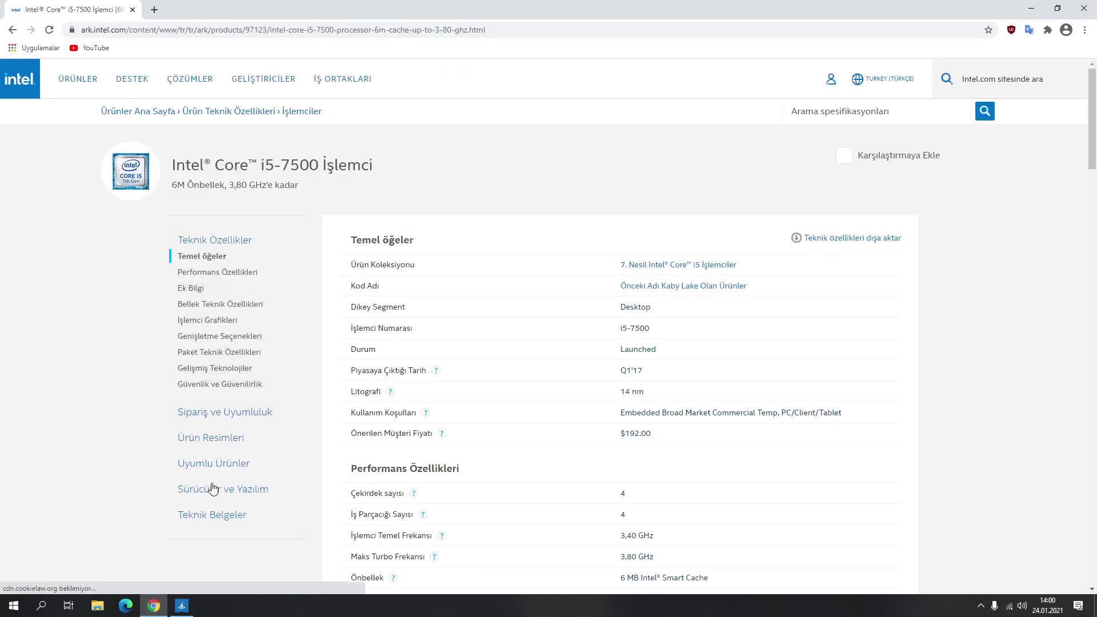
click(215, 491)
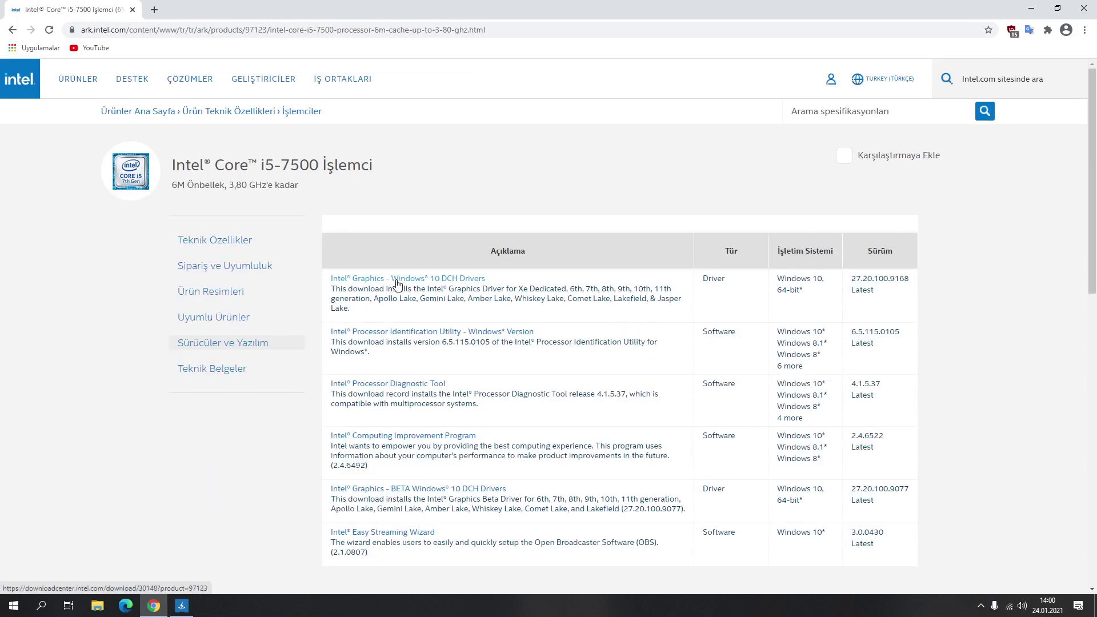
click(980, 606)
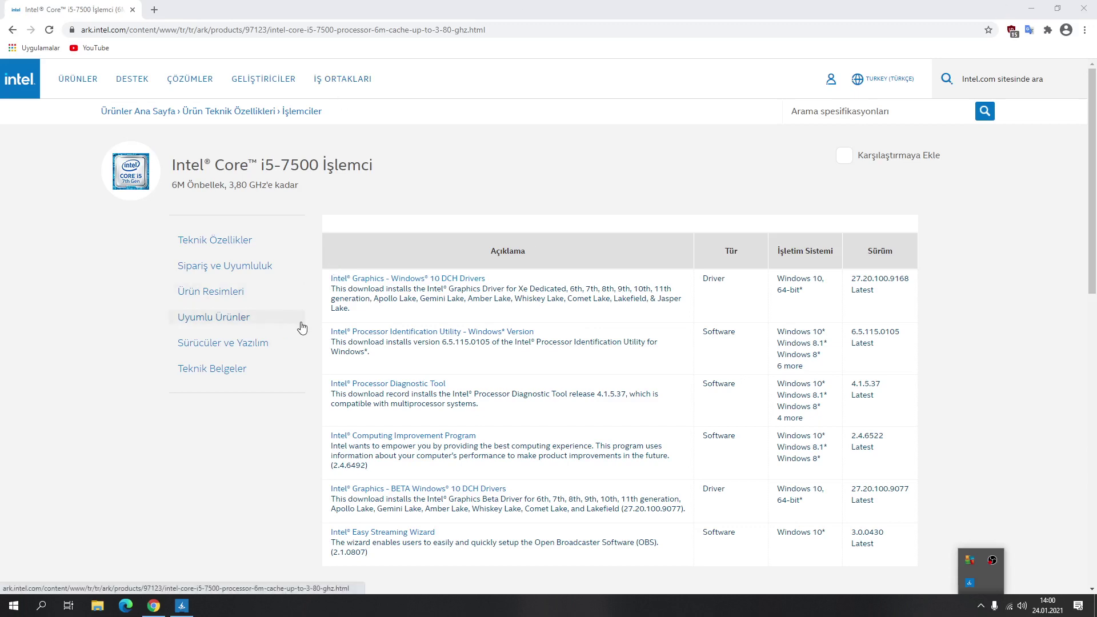
scroll(1060, 107, down, 2)
scroll(973, 245, up, 2)
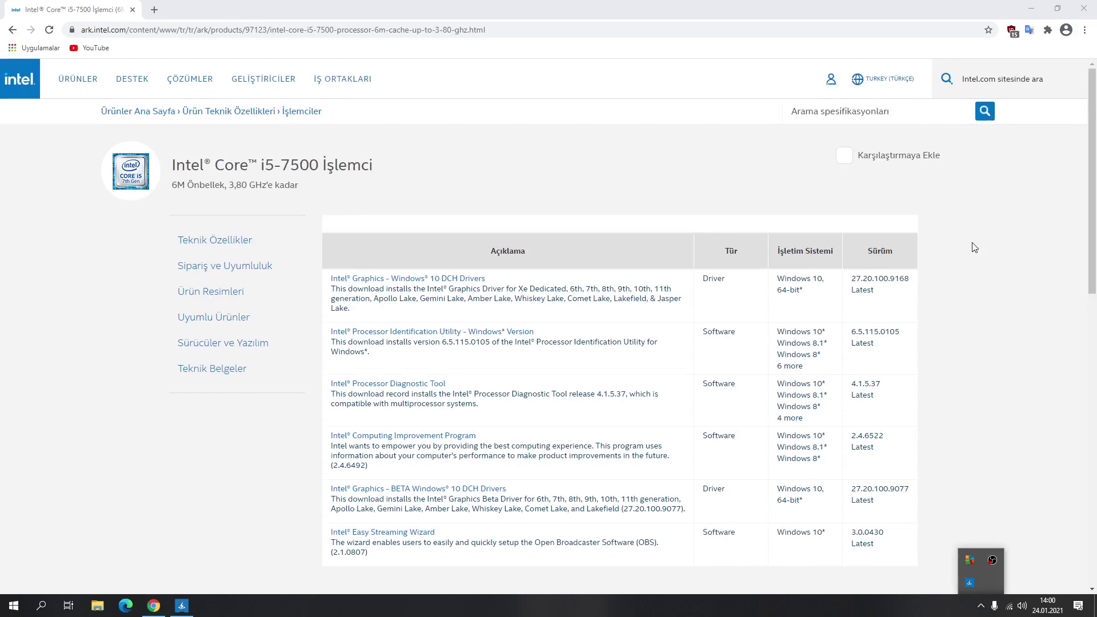
Translate the Core i5-7500 page into Turkish with the Google Translate extension and review the translated driver and software descriptions.
click(1028, 30)
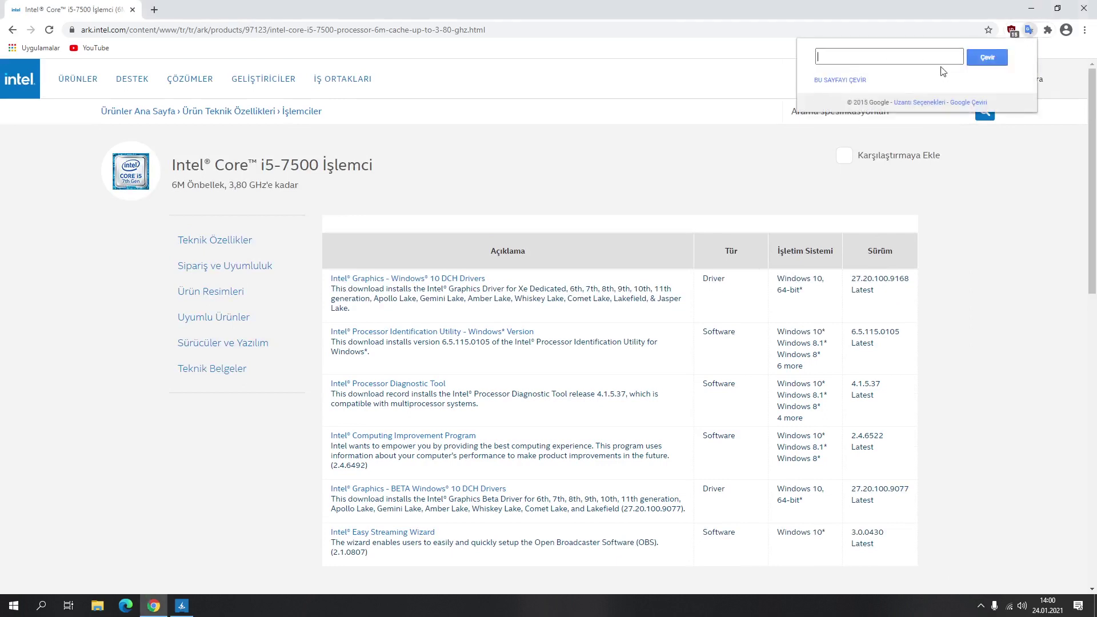
click(837, 85)
scroll(504, 397, down, 3)
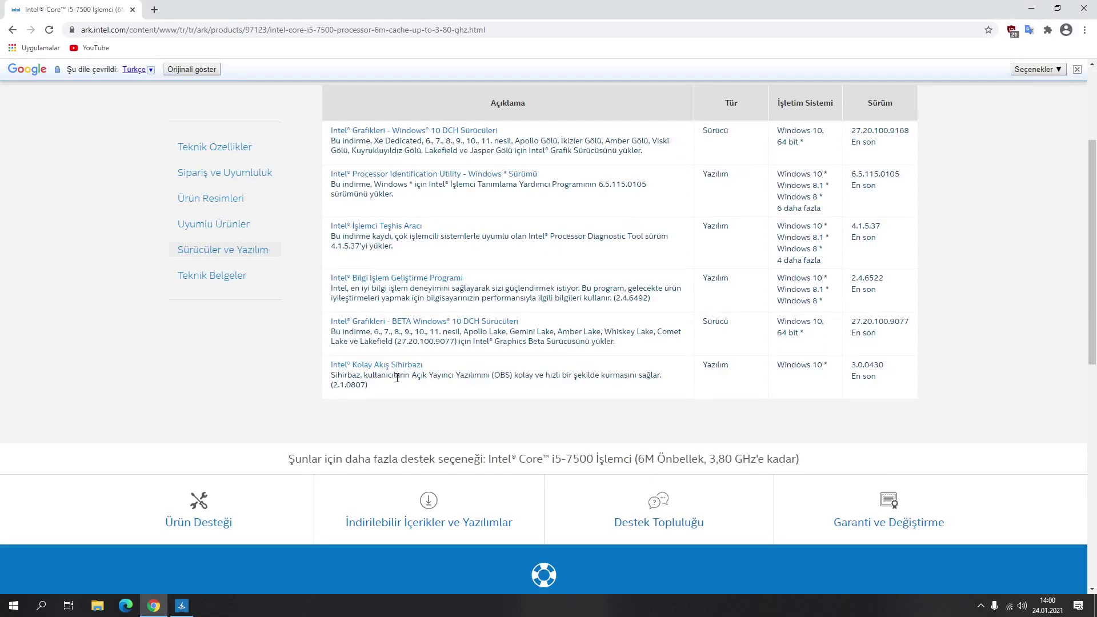
mouse_move(397, 378)
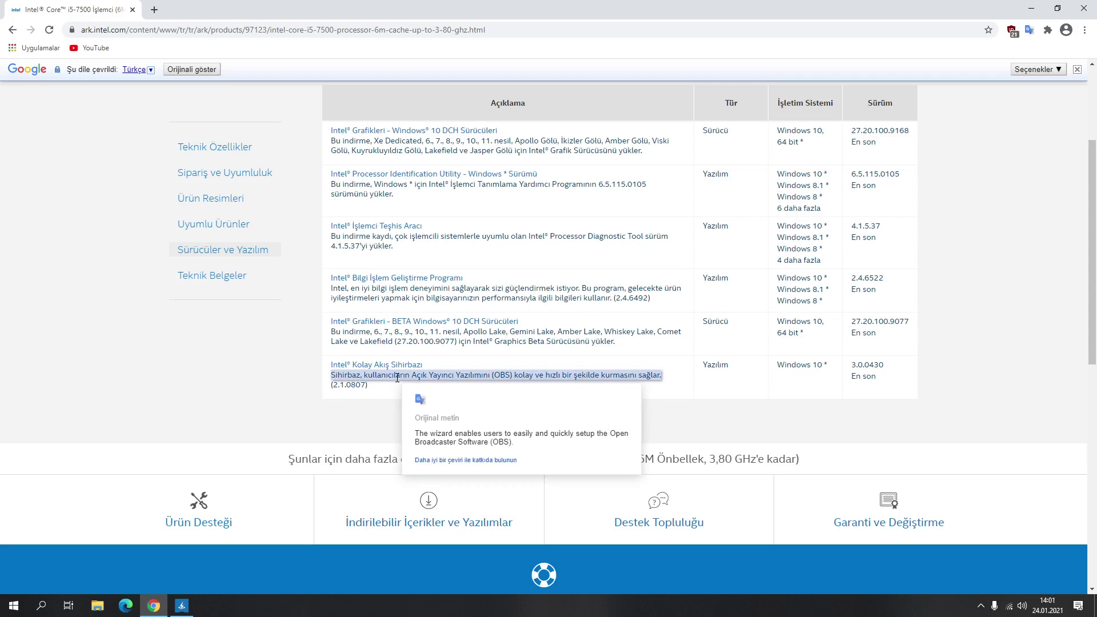
click(926, 317)
scroll(934, 308, up, 1)
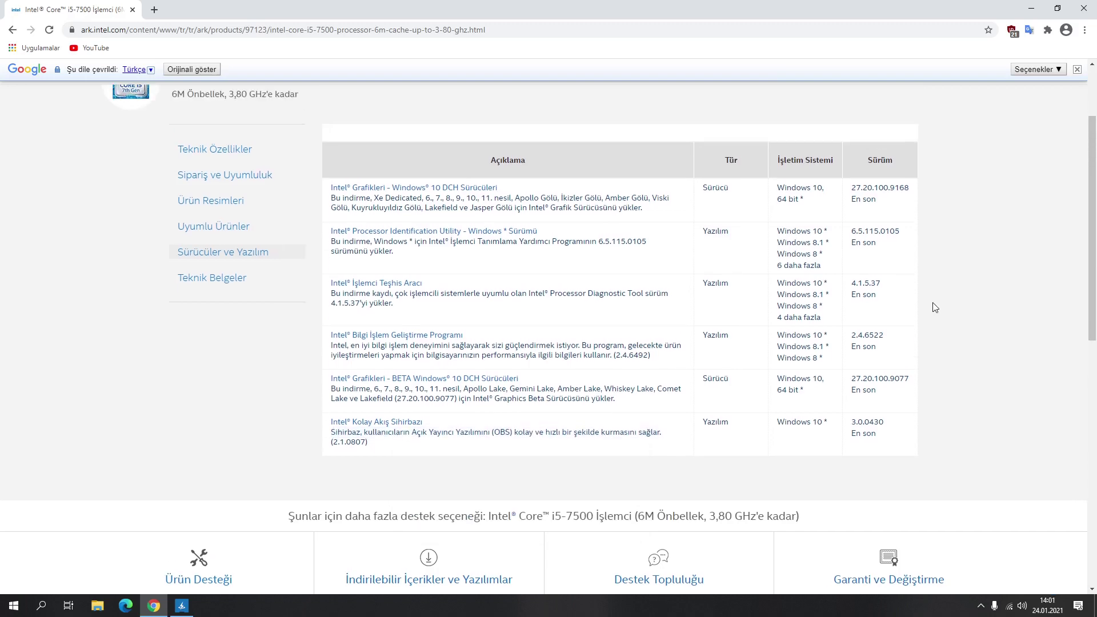